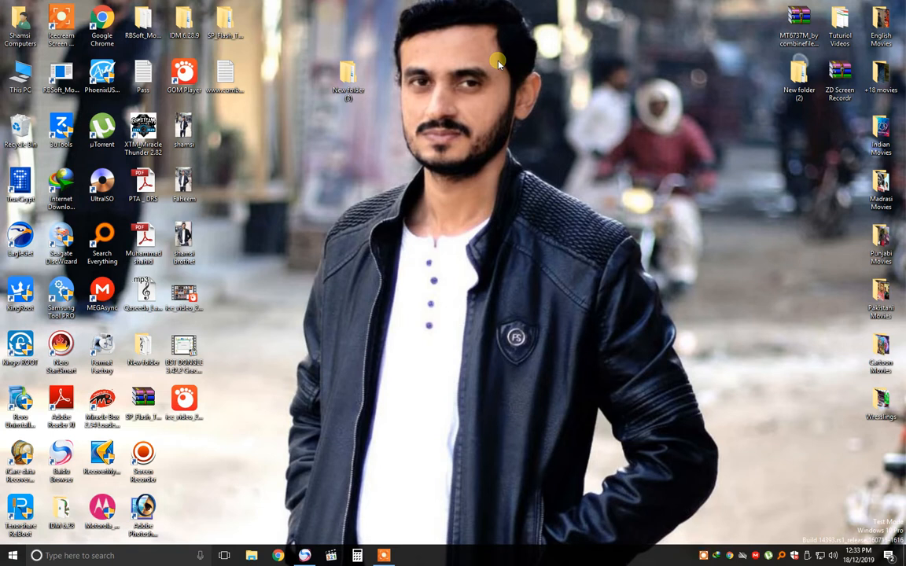
right_click(454, 73)
left_click(481, 96)
right_click(455, 66)
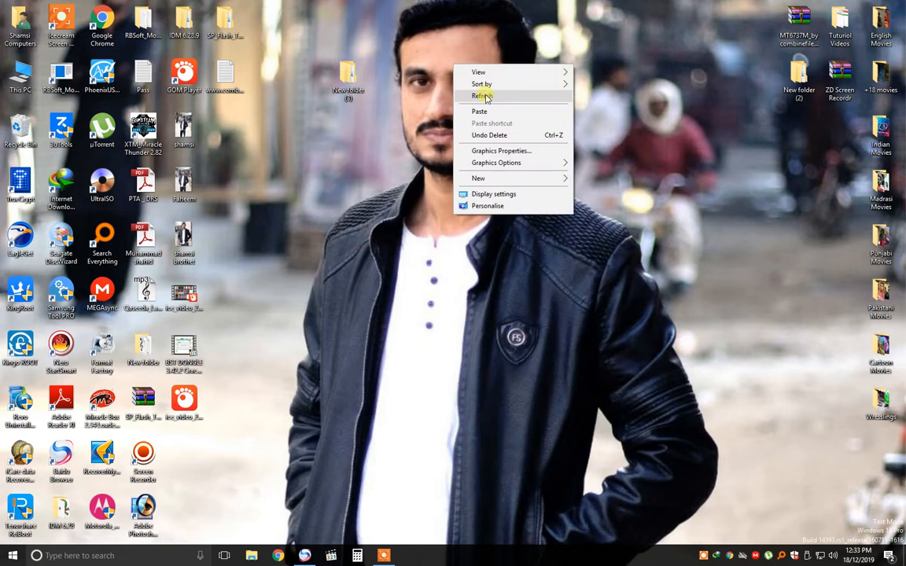
left_click(486, 96)
right_click(453, 66)
left_click(481, 95)
right_click(455, 39)
left_click(481, 71)
right_click(464, 45)
left_click(484, 70)
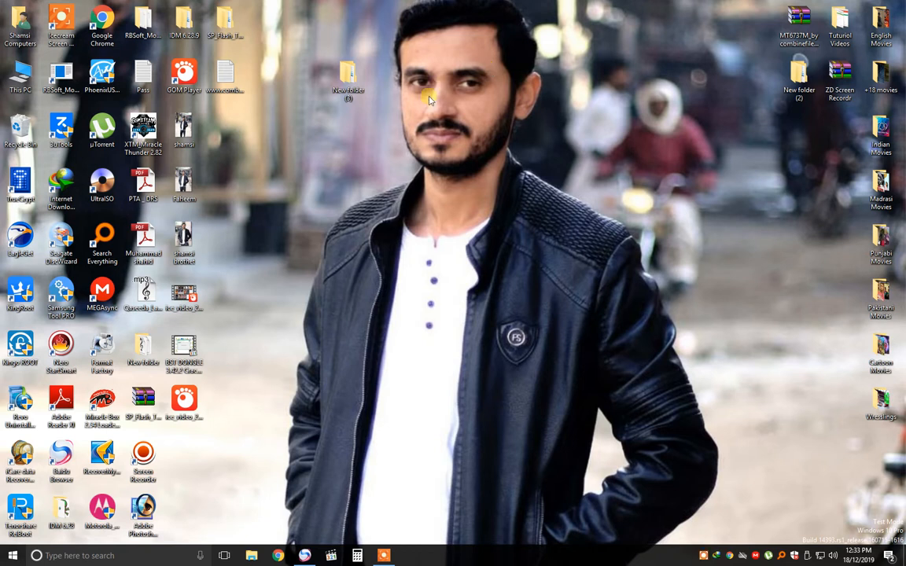
right_click(439, 80)
left_click(475, 112)
right_click(451, 73)
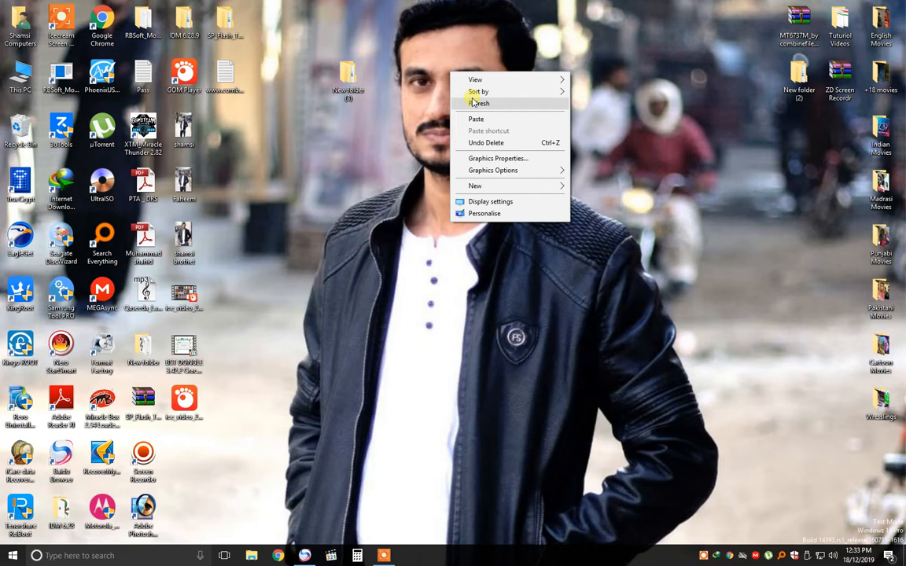
left_click(470, 101)
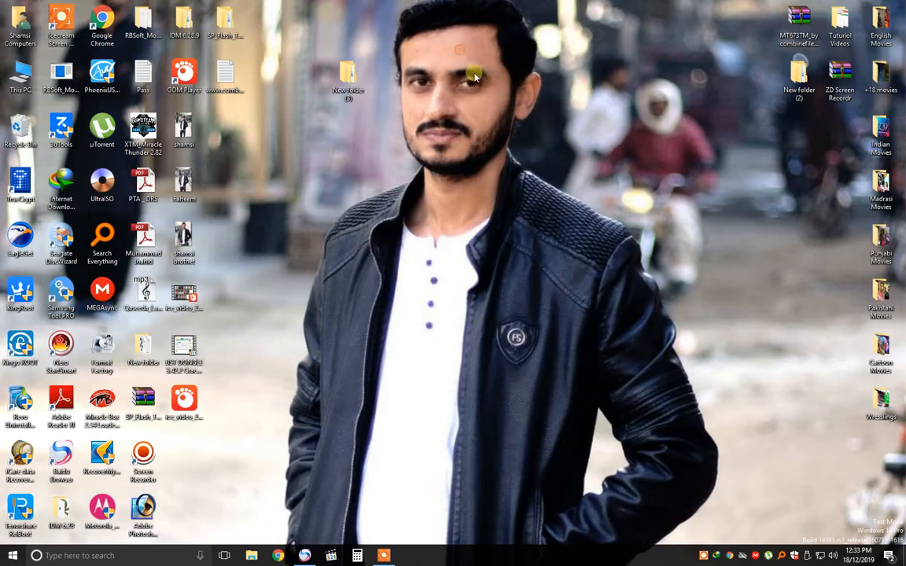
right_click(461, 50)
left_click(481, 84)
right_click(457, 40)
left_click(478, 73)
right_click(450, 33)
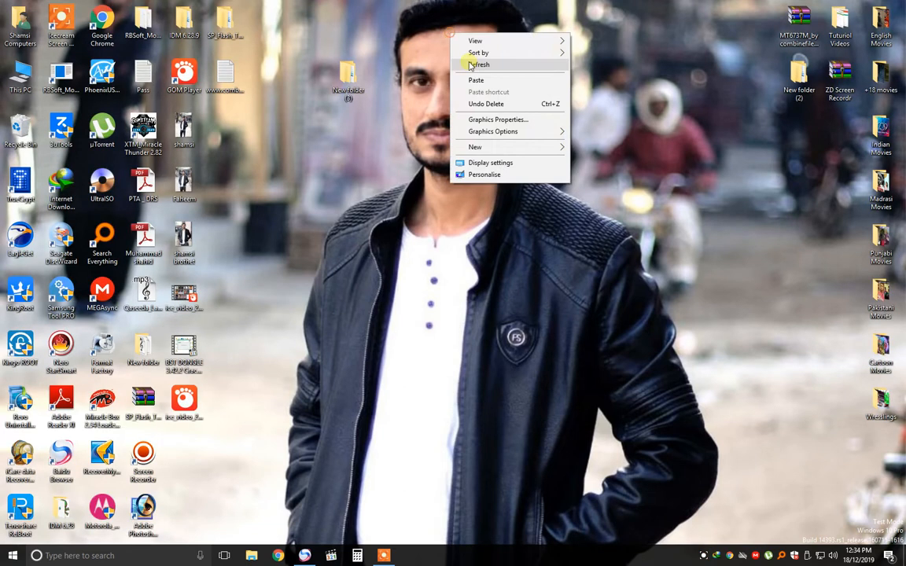
left_click(479, 68)
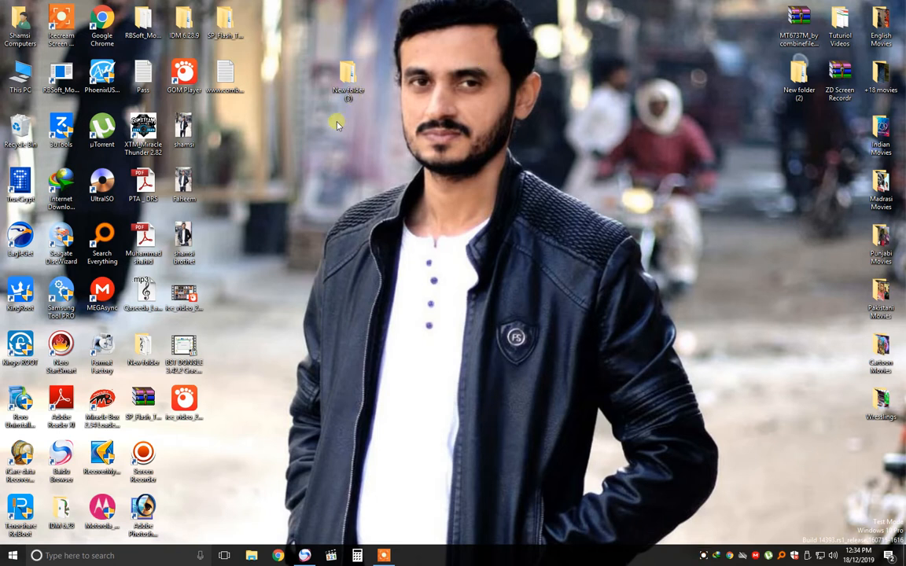
right_click(443, 53)
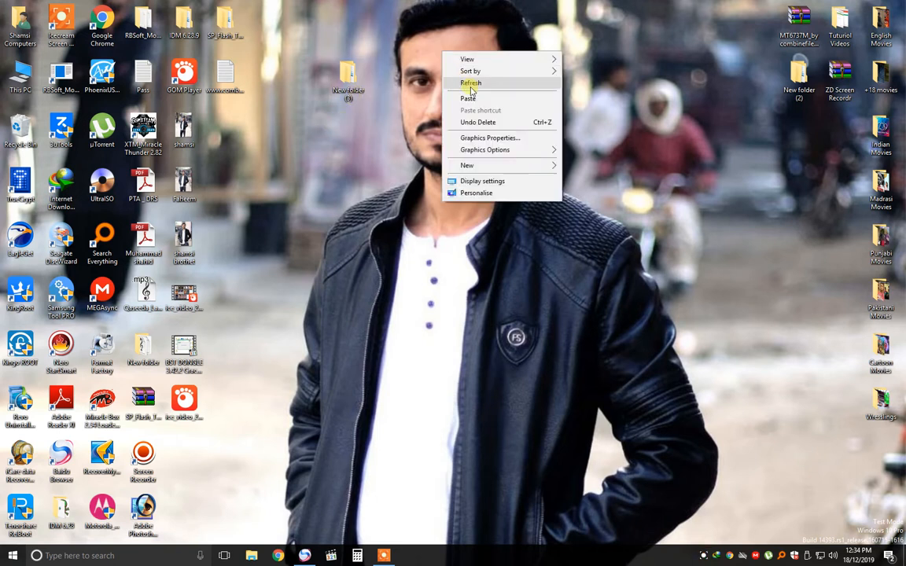
right_click(462, 60)
left_click(483, 93)
right_click(463, 60)
left_click(481, 91)
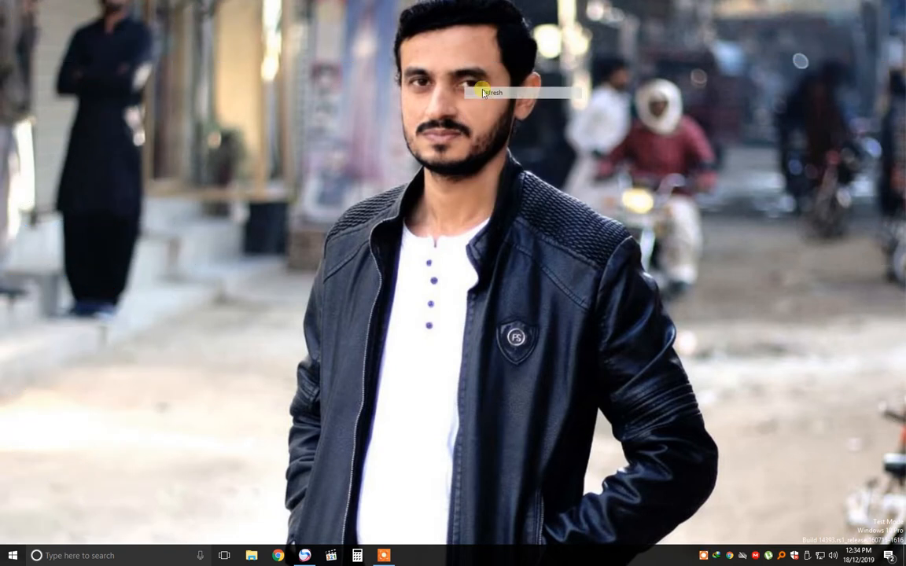
right_click(393, 37)
left_click(402, 70)
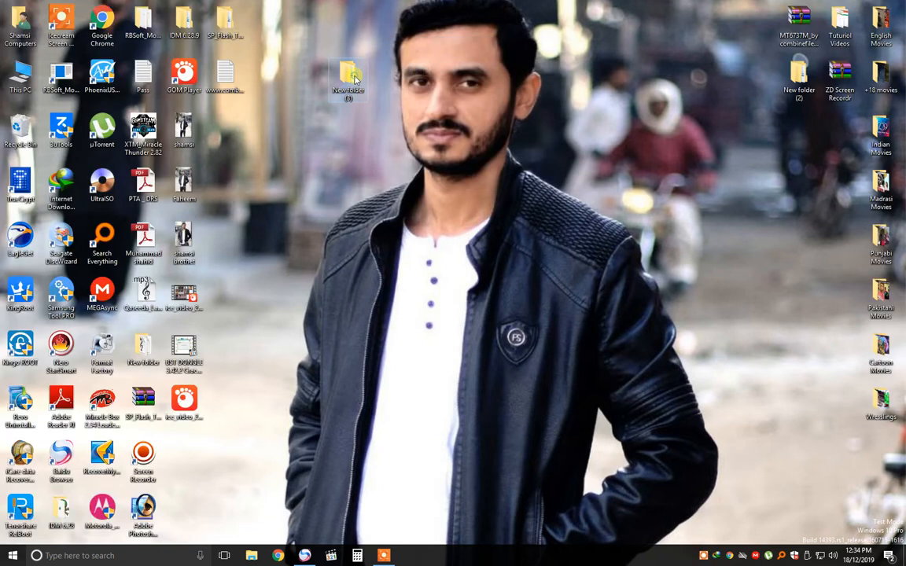
Open New folder (3) on the desktop and go into its IDM crack setup folder.
double_click(348, 76)
right_click(255, 123)
left_click(287, 165)
right_click(266, 124)
left_click(303, 171)
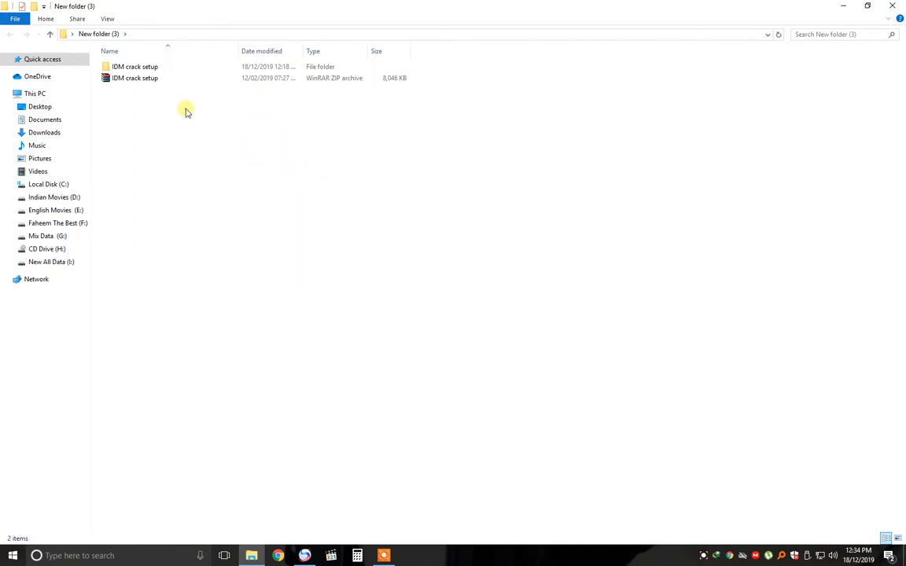
right_click(138, 79)
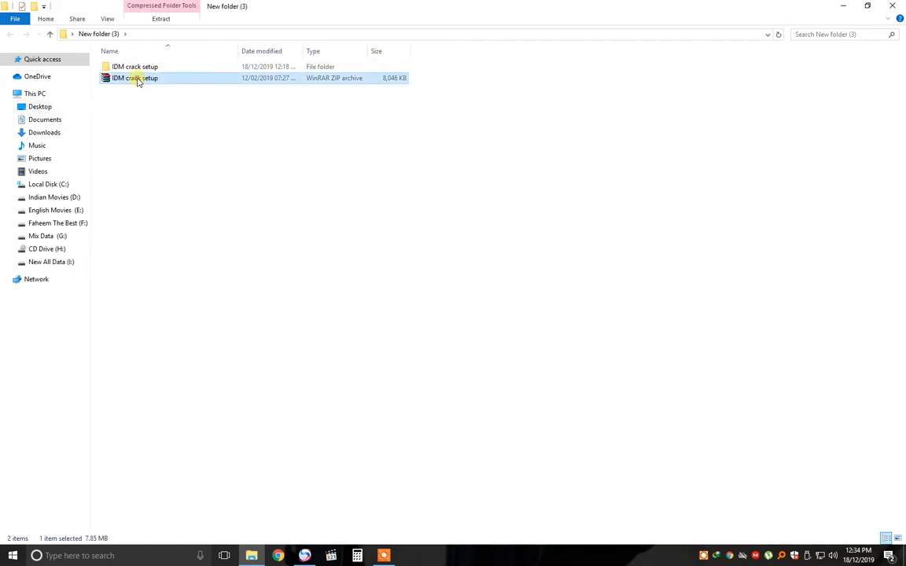
double_click(135, 66)
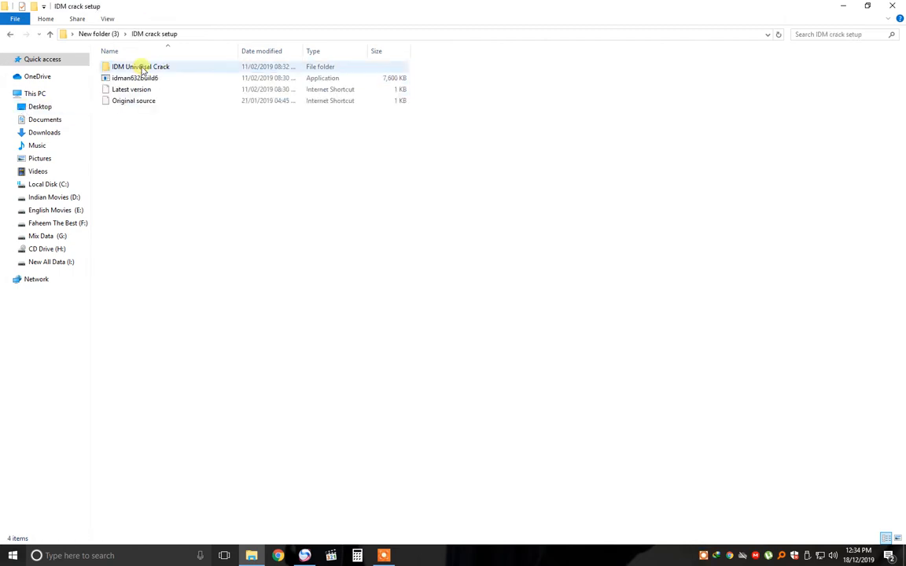
Run the idman632build6 installer and go through the setup wizard, accepting the licence terms.
left_click(135, 78)
double_click(134, 77)
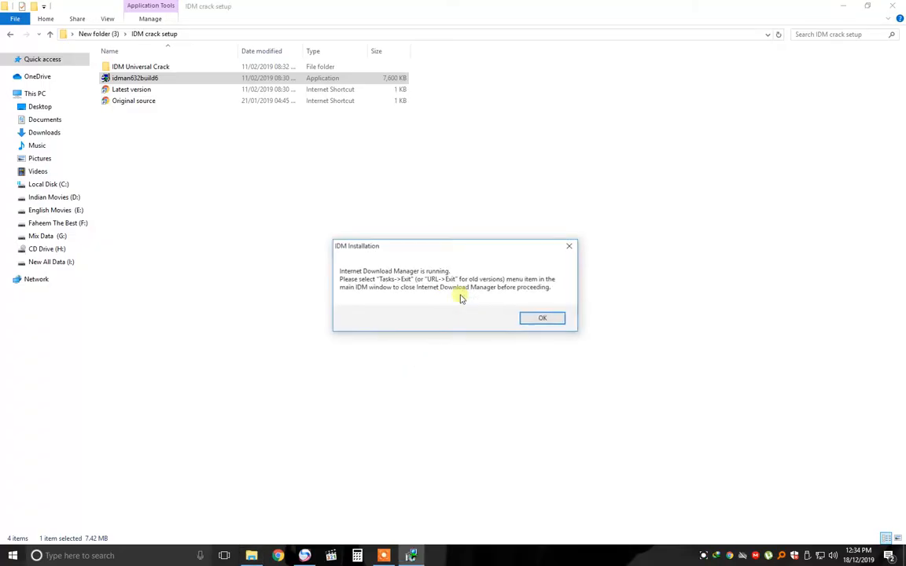
left_click(542, 317)
left_click(492, 356)
left_click(418, 338)
left_click(488, 357)
left_click(485, 357)
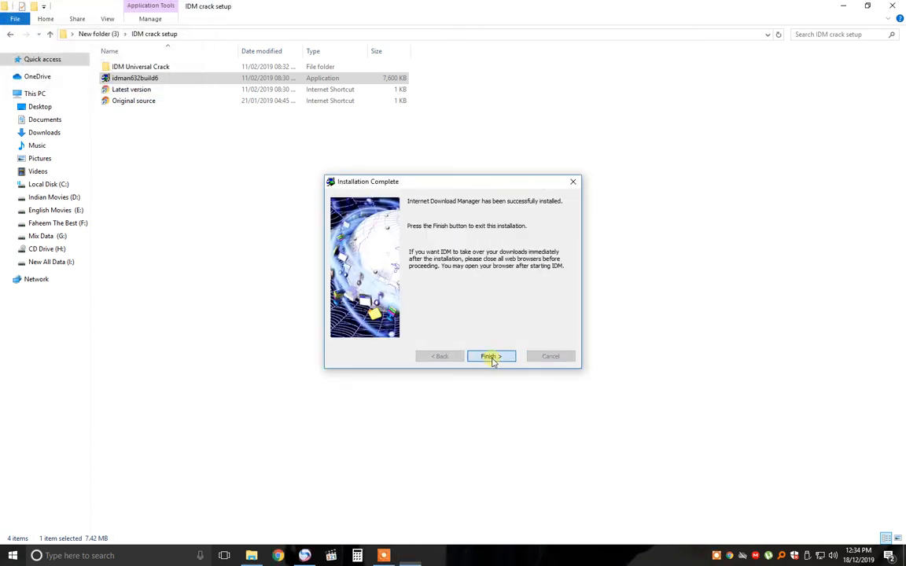
Finish the Internet Download Manager installation and cancel the registration form without filling it in.
left_click(497, 358)
left_click(546, 314)
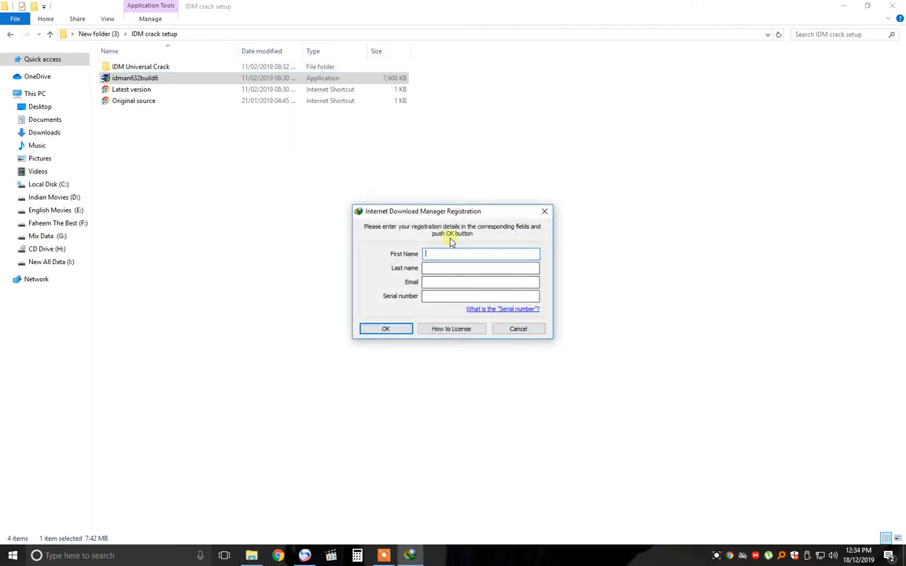
left_click(529, 331)
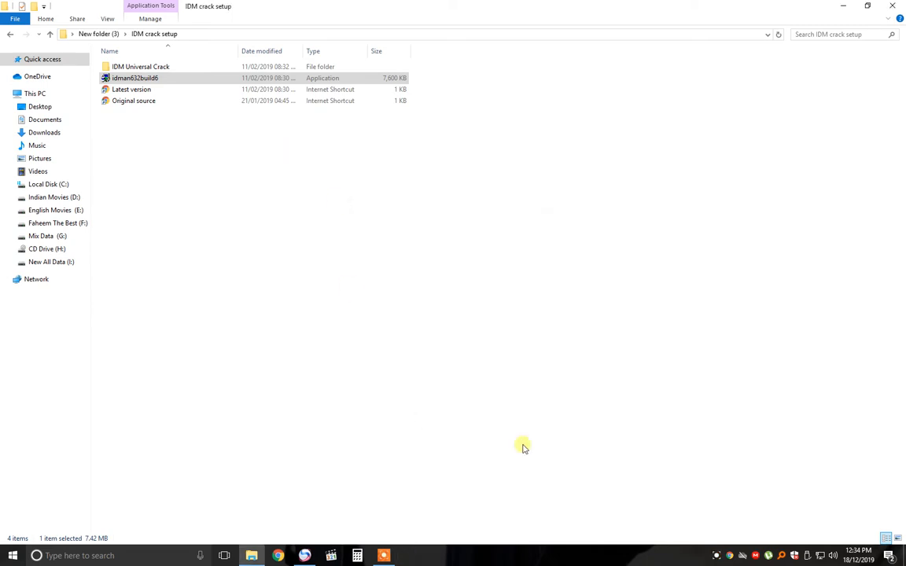
Launch IDM Universal Patch from the IDM Universal Crack folder and lower the speaker volume to 49.
double_click(158, 67)
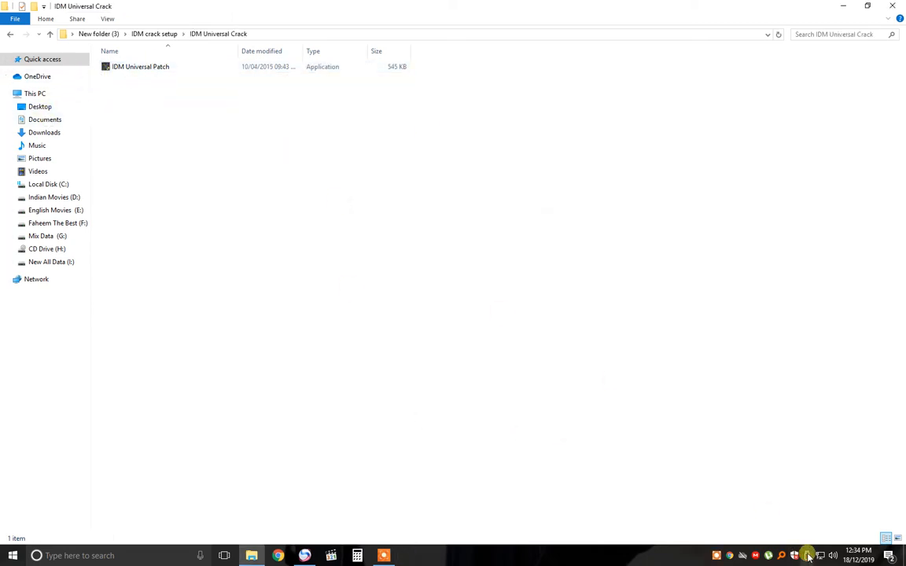
double_click(157, 67)
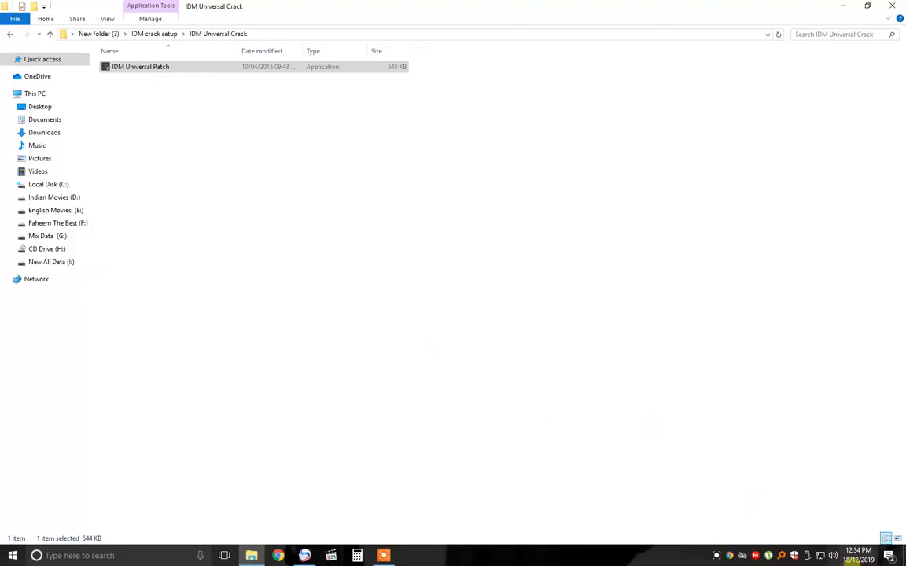
left_click(832, 555)
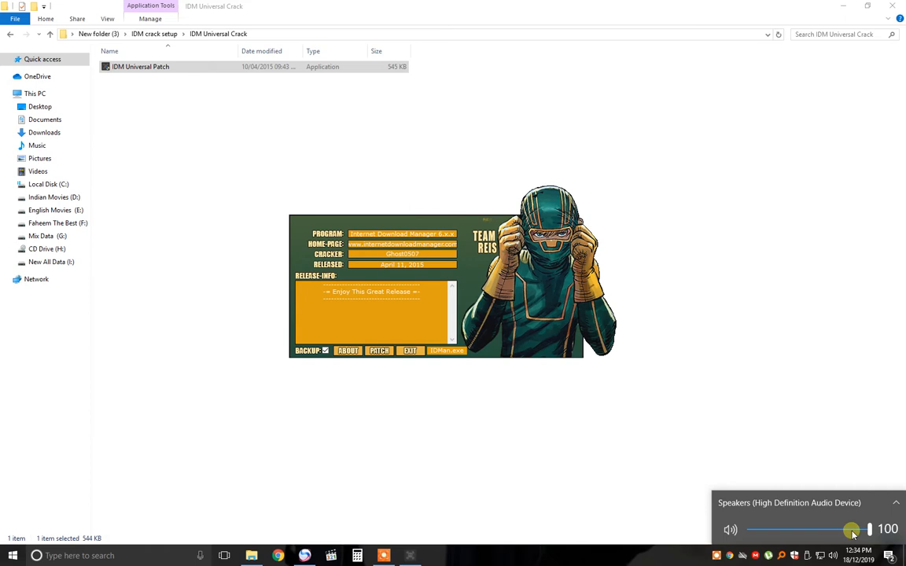
left_click_drag(855, 528, 808, 531)
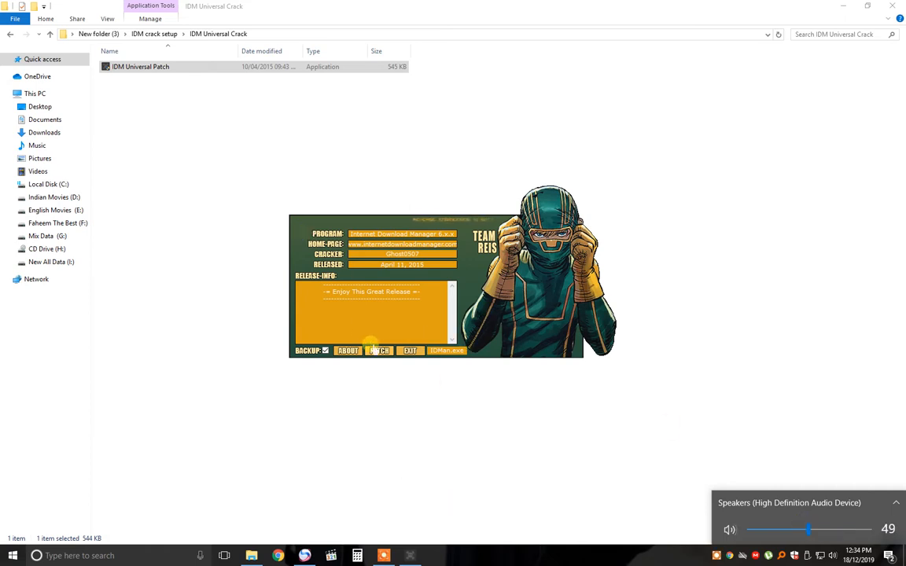
Patch IDMan.exe, entering a first and last name when requested, and exit the patcher.
left_click(378, 350)
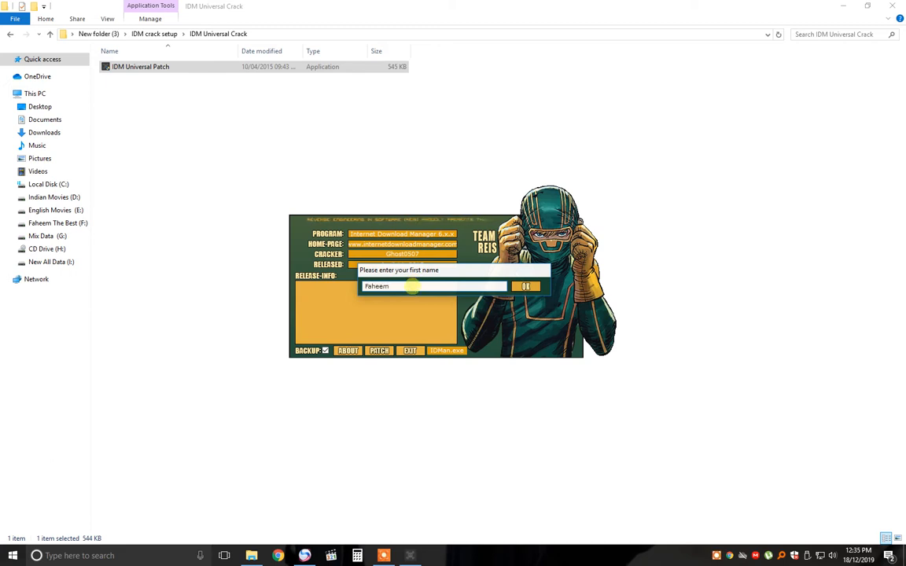
type("Faheem")
key("Return")
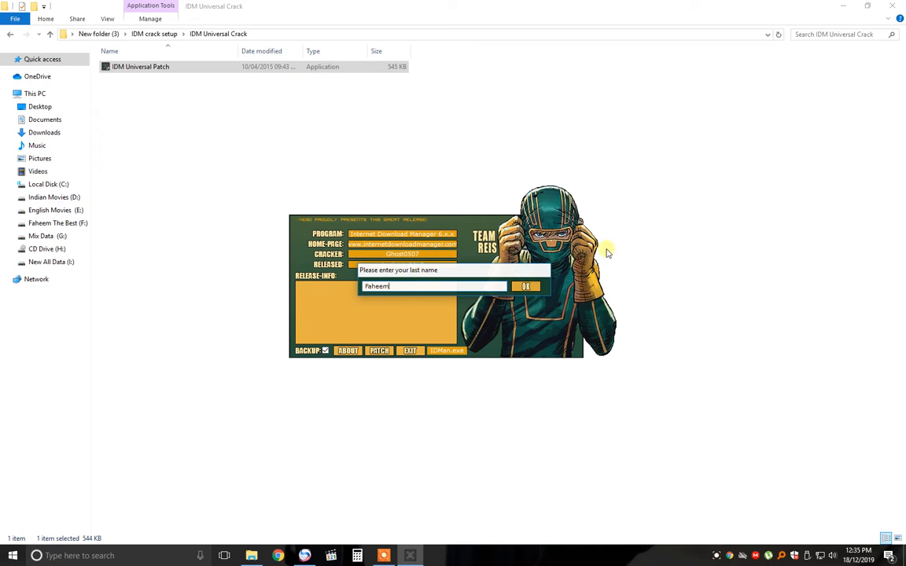
left_click(539, 286)
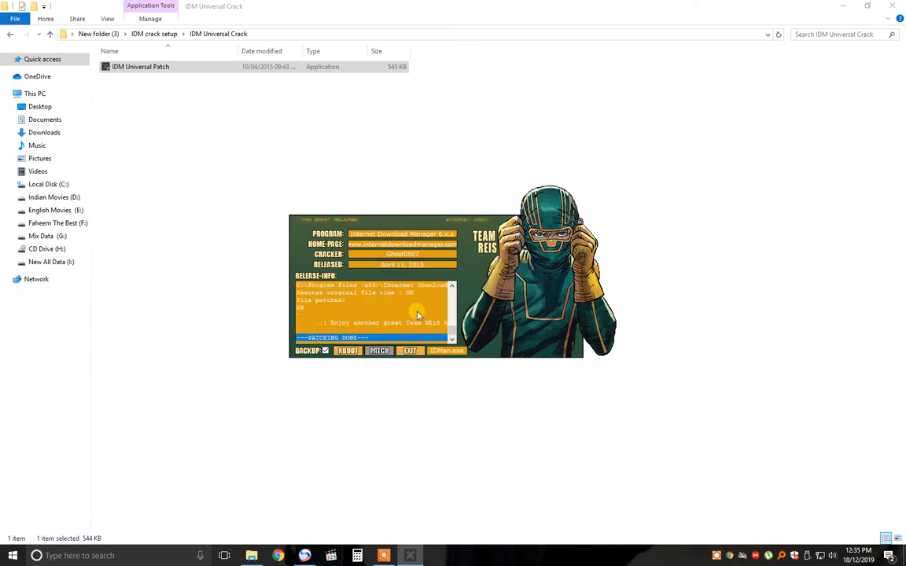
left_click(410, 350)
Open Internet Download Manager from the desktop, examine whether its registration option is available, and close it.
key("super+d")
right_click(330, 233)
left_click(357, 265)
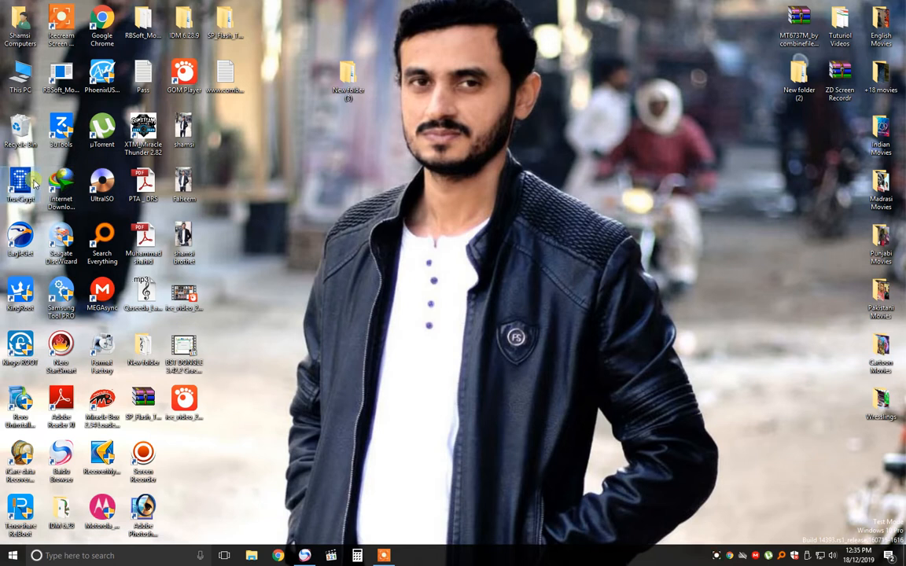
double_click(80, 178)
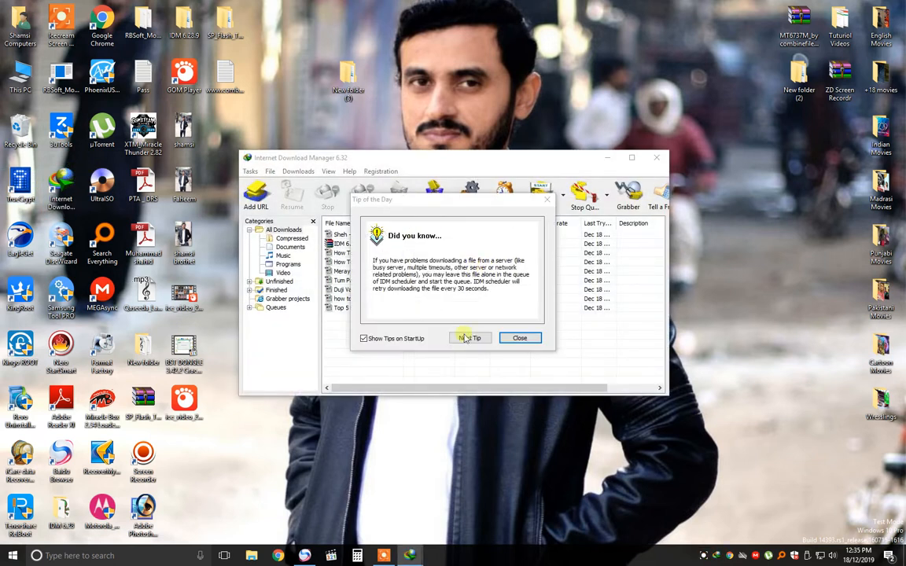
left_click(518, 336)
left_click(381, 170)
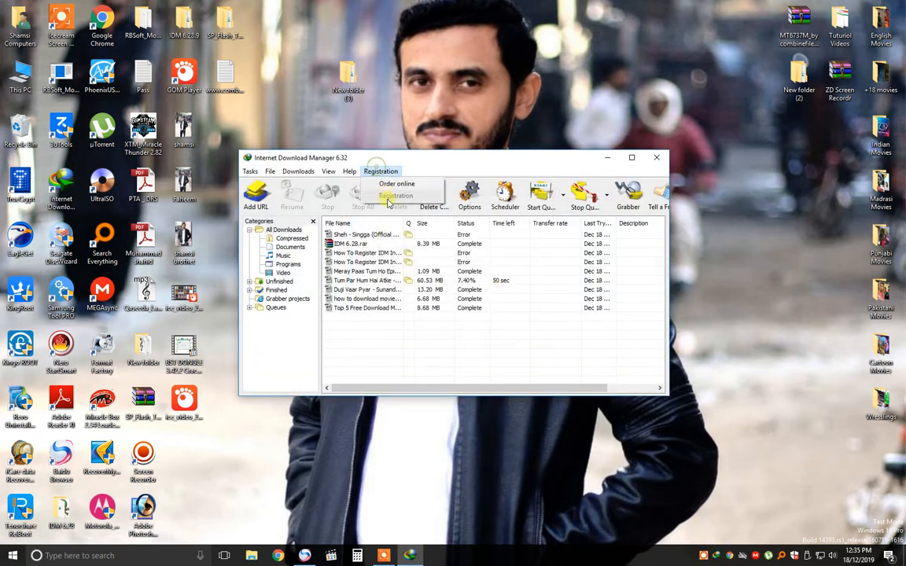
left_click(655, 159)
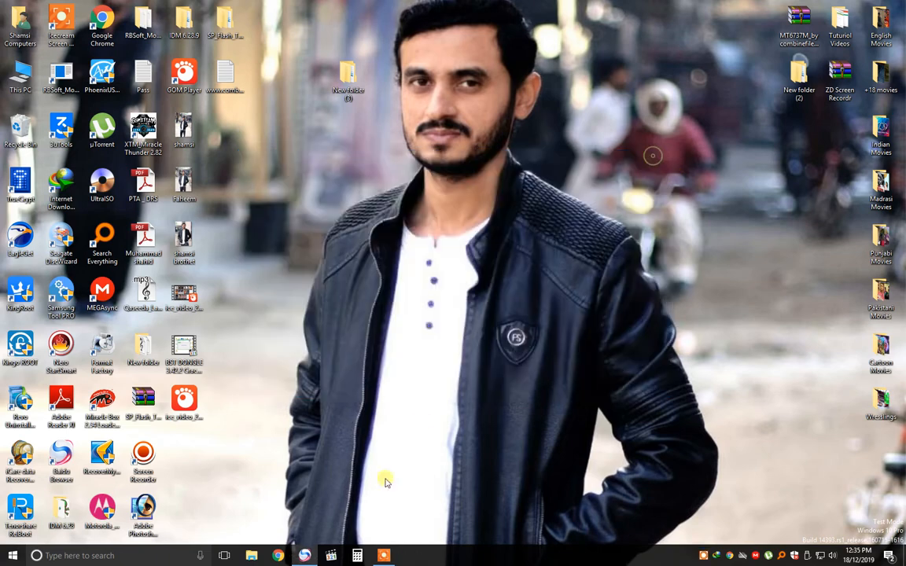
Switch to the web browser and open the video "Yeh dard ke lamhe (So gaya yeh jahan)" from the YouTube home page.
left_click(305, 555)
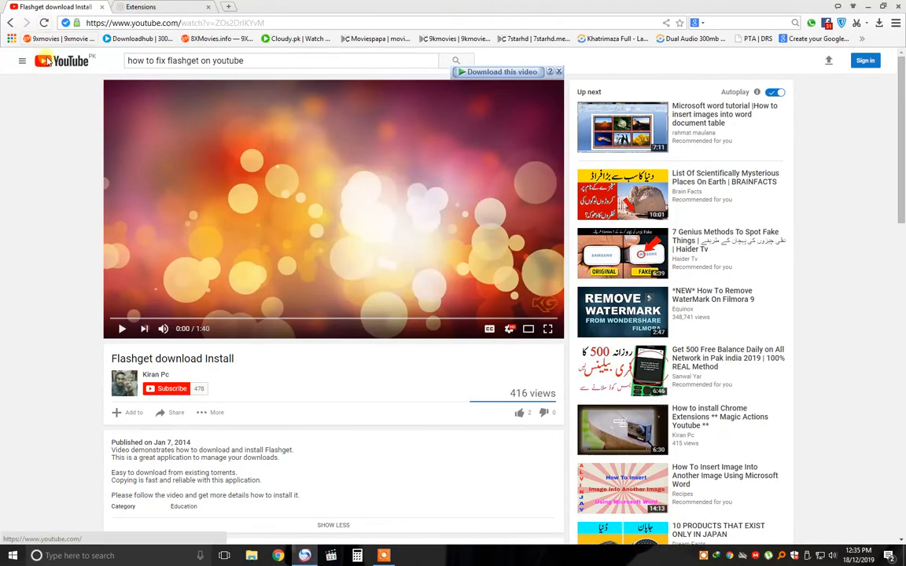
left_click(44, 23)
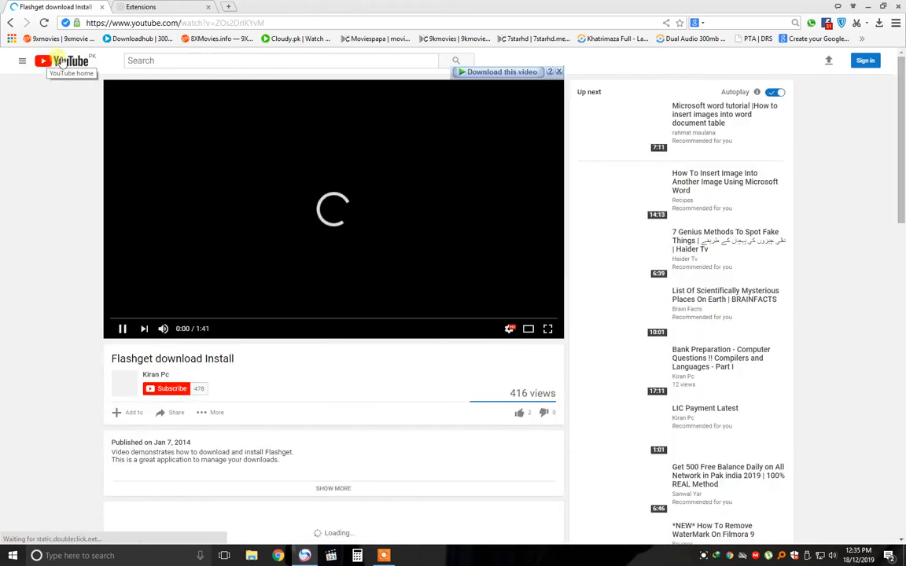
left_click(62, 62)
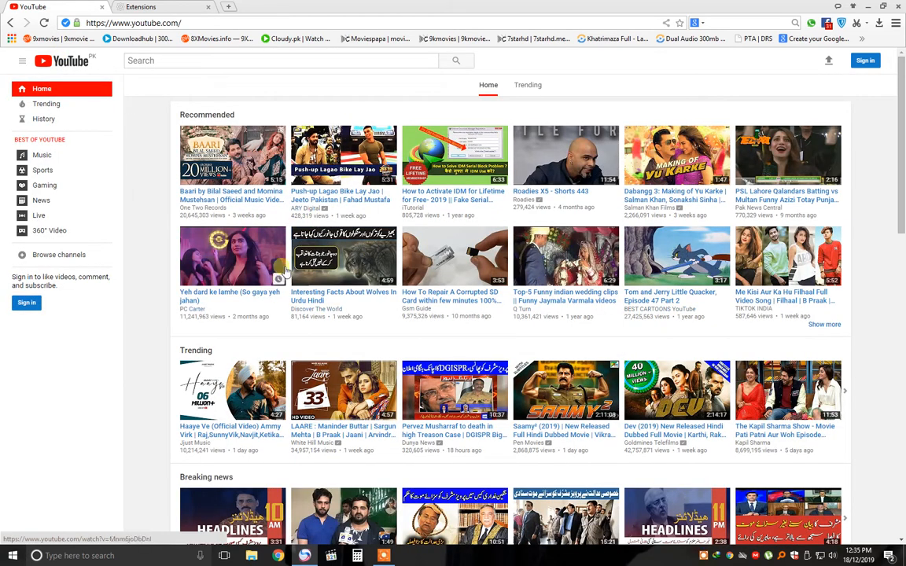
left_click(224, 235)
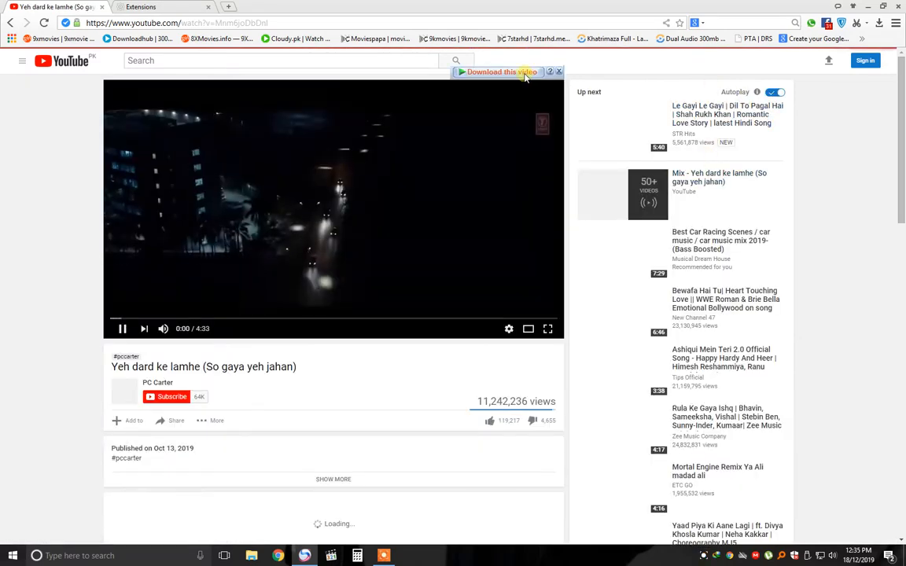
Download the video as a 480p MKV file with Internet Download Manager and pause its playback.
left_click(519, 72)
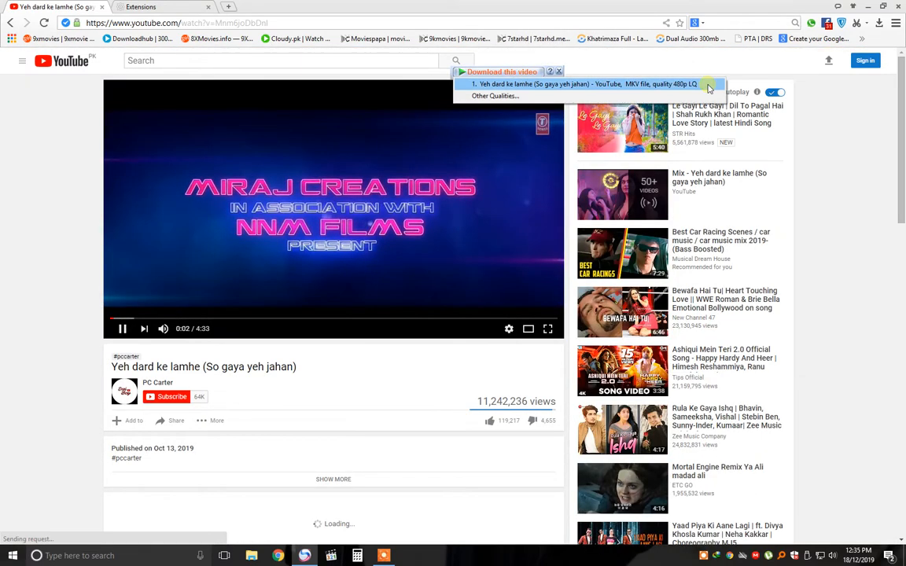
left_click(672, 84)
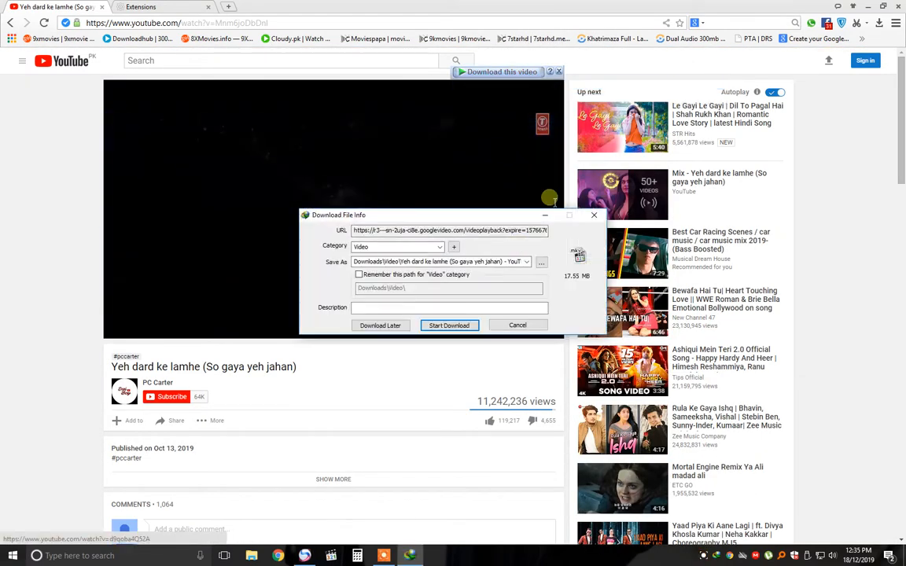
left_click(463, 325)
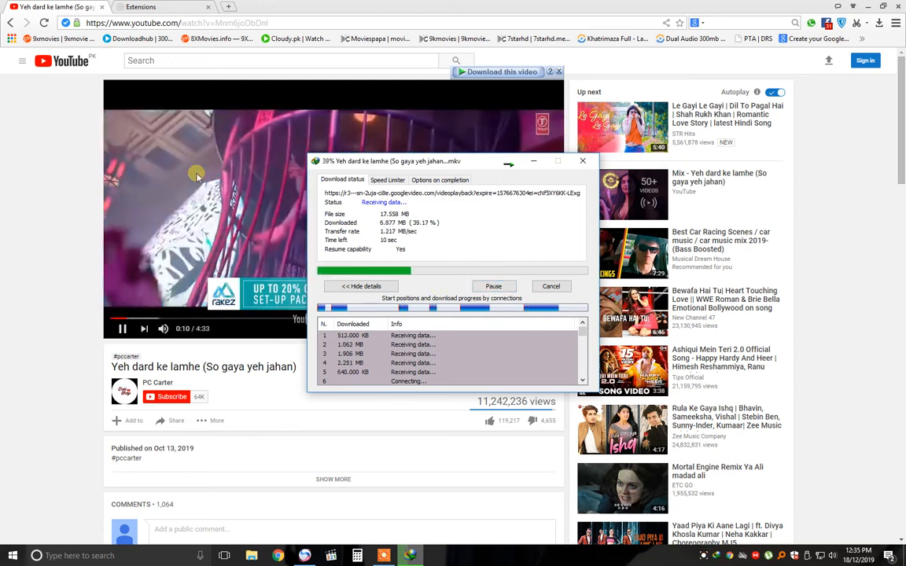
left_click(211, 173)
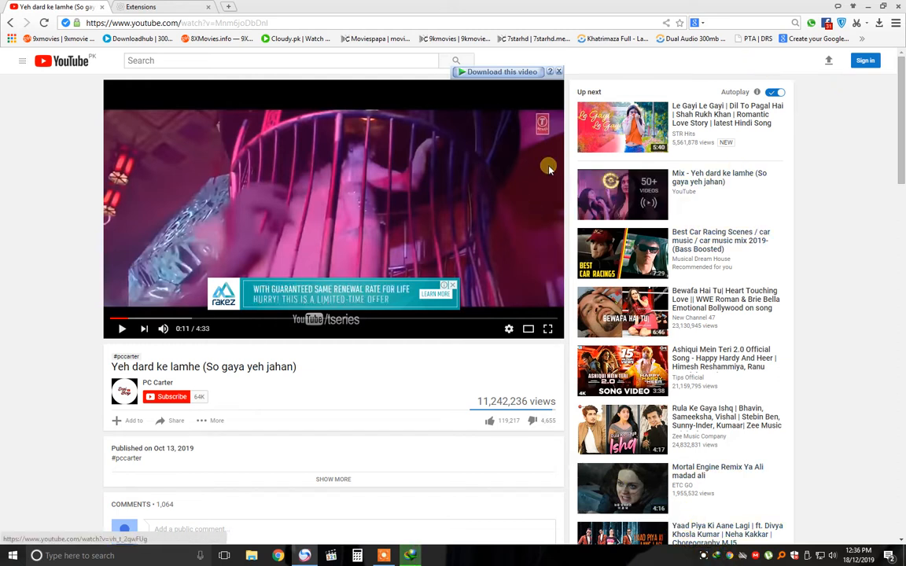
Dismiss the Internet Download Manager registration dialog over the video page without entering any registration details.
left_click(493, 72)
left_click(546, 323)
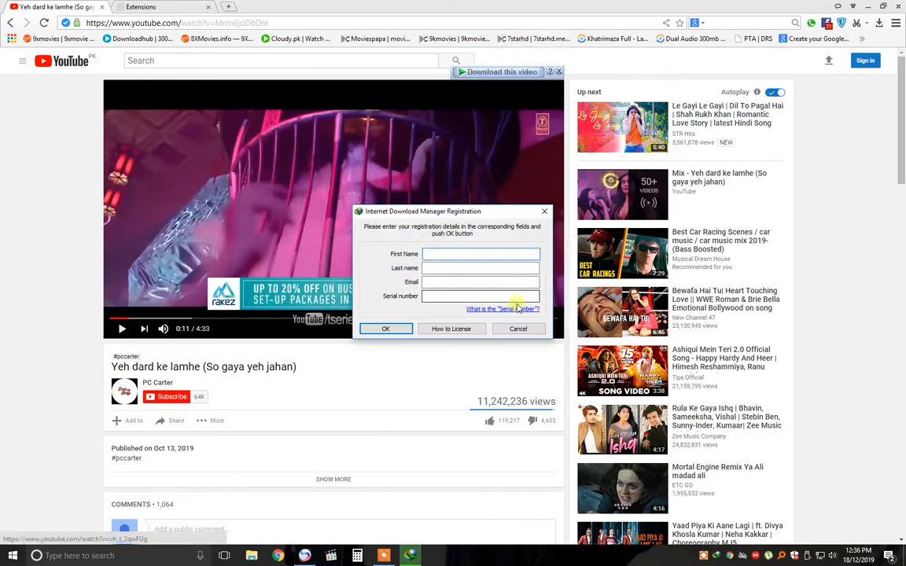
left_click(546, 210)
left_click(562, 213)
left_click(544, 213)
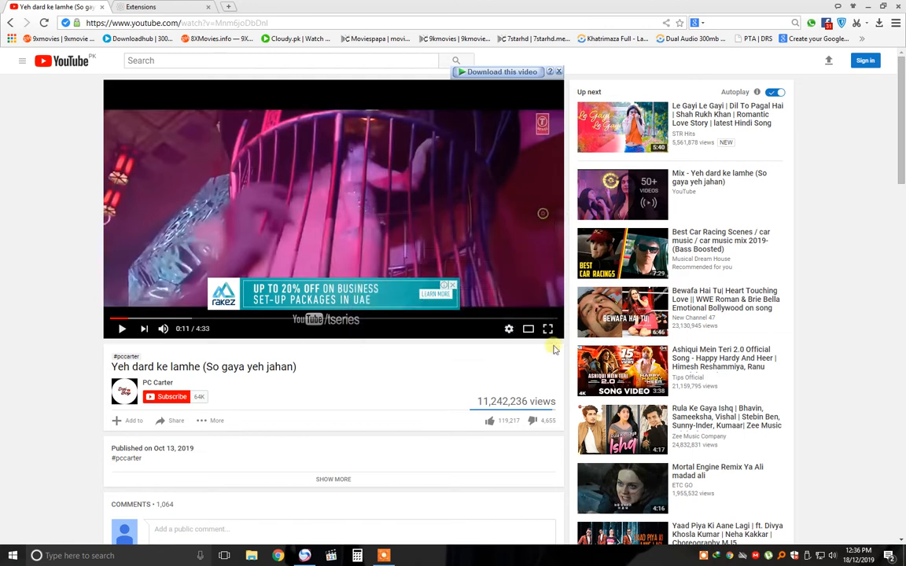
left_click(396, 193)
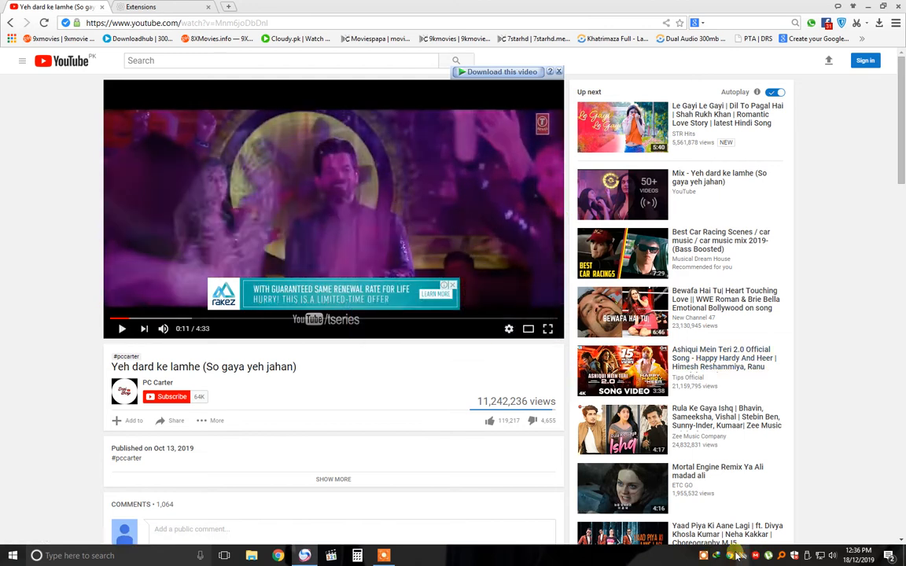
left_click(702, 556)
left_click(596, 510)
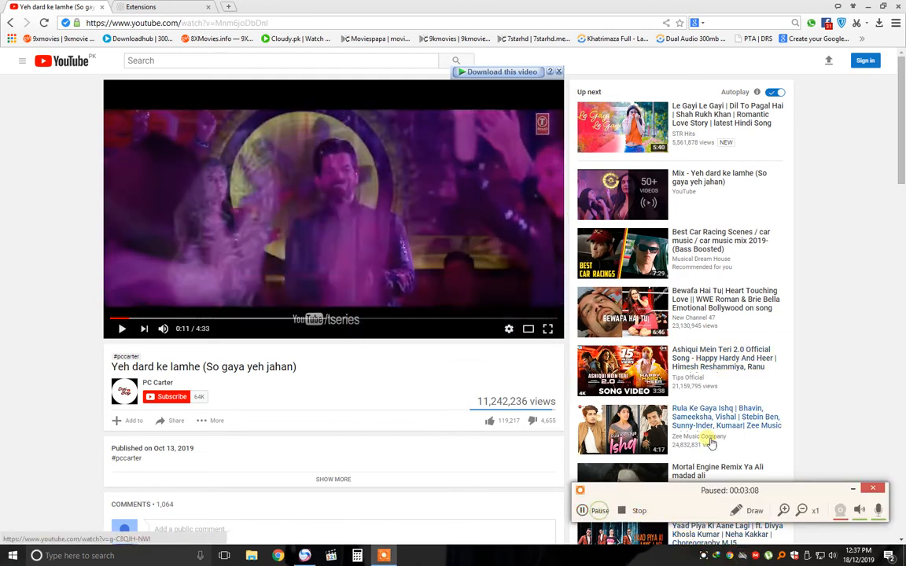
Open the suggested video "Ashiqui Mein Teri 2.0 Official Song", download it as a 720p HD MKV file, and pause its playback.
left_click(635, 360)
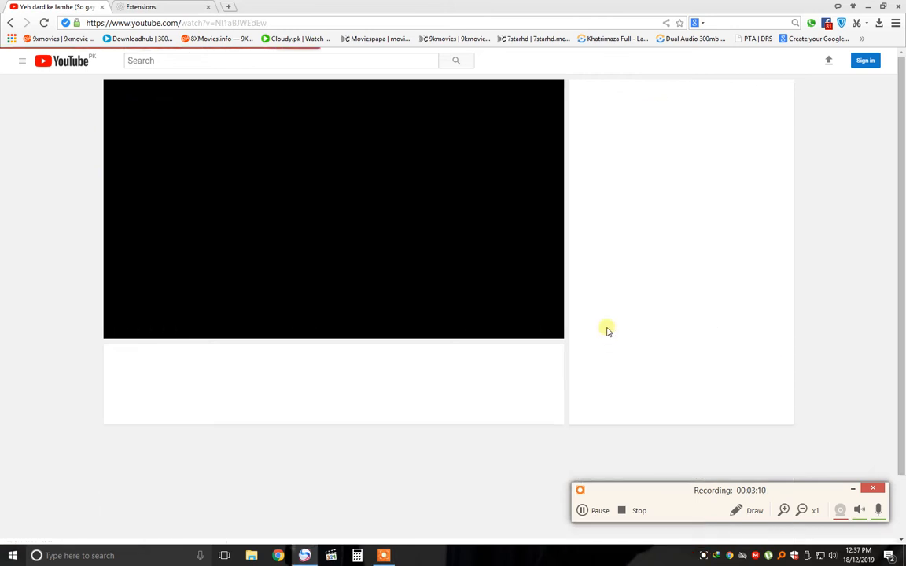
left_click(493, 74)
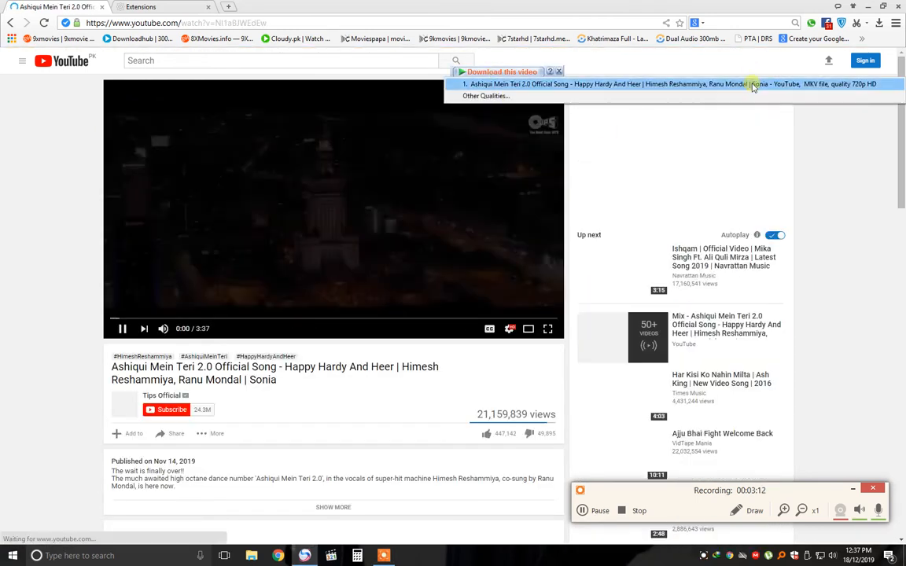
left_click(752, 82)
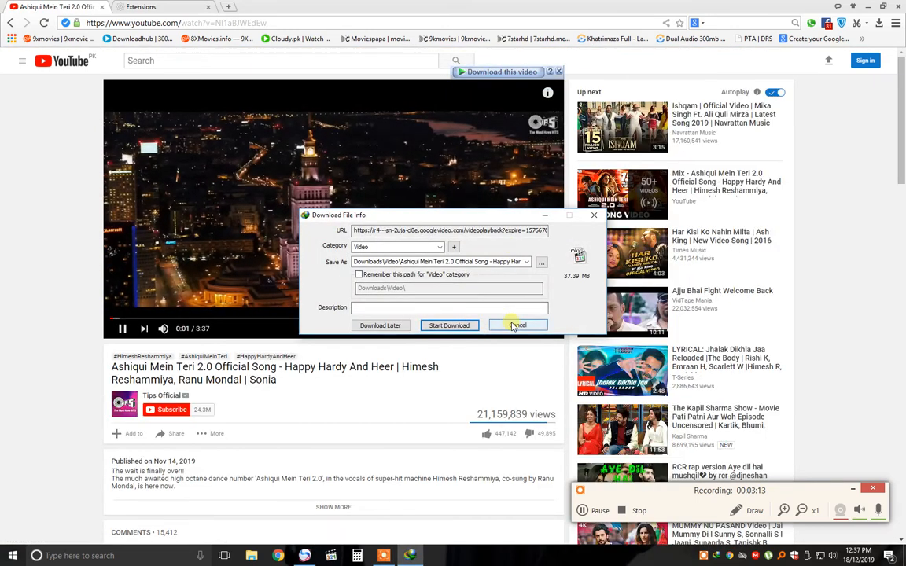
left_click(460, 324)
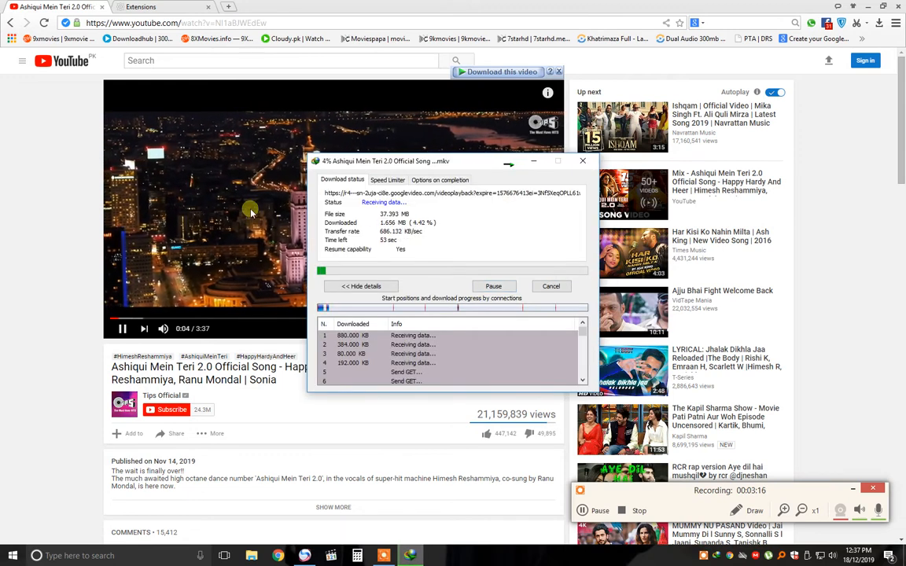
left_click(266, 216)
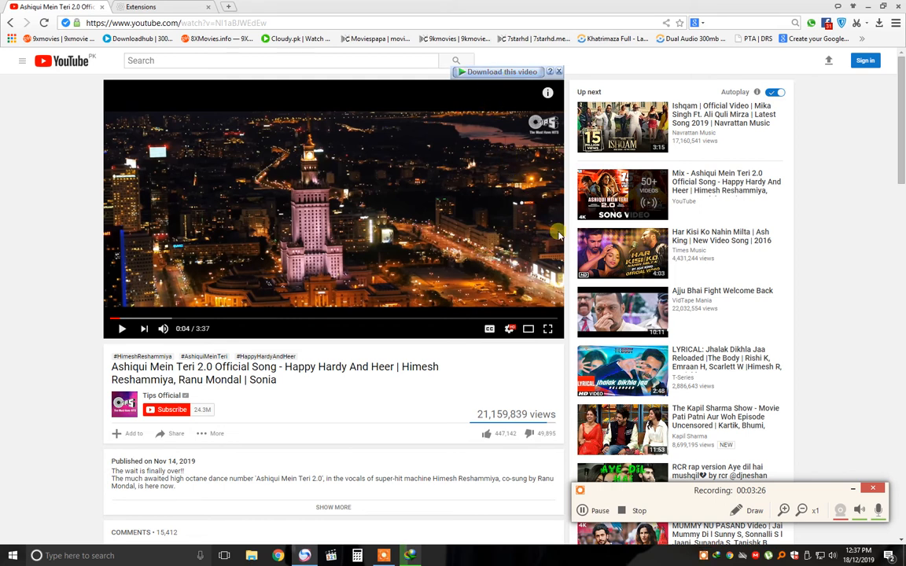
left_click(611, 511)
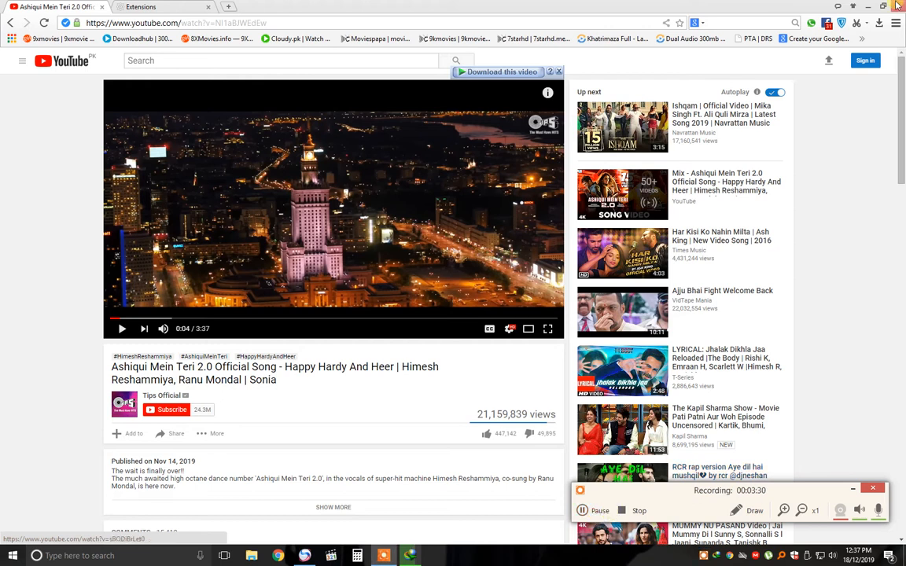
Open the browser's extensions page to examine the IDM Integration Module, and close the download-complete dialog.
left_click(894, 25)
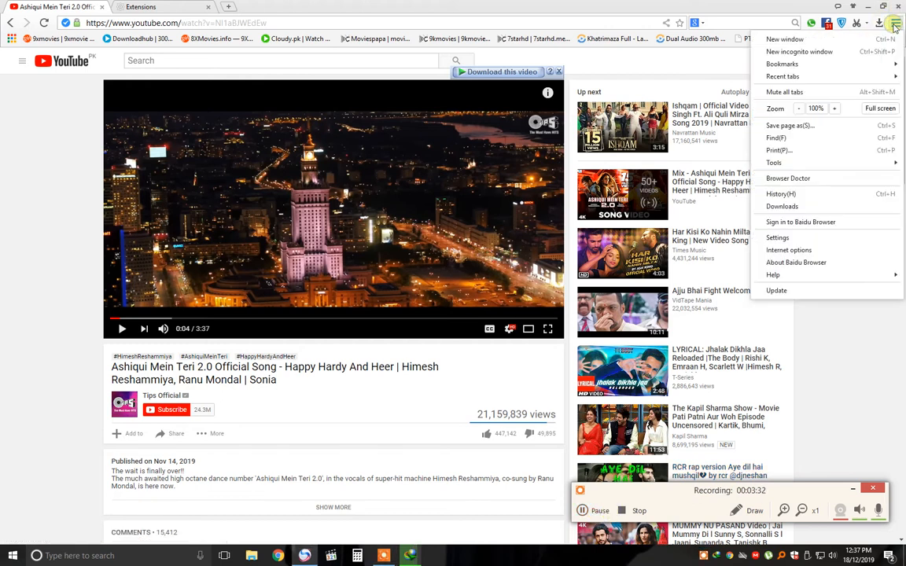
left_click(780, 239)
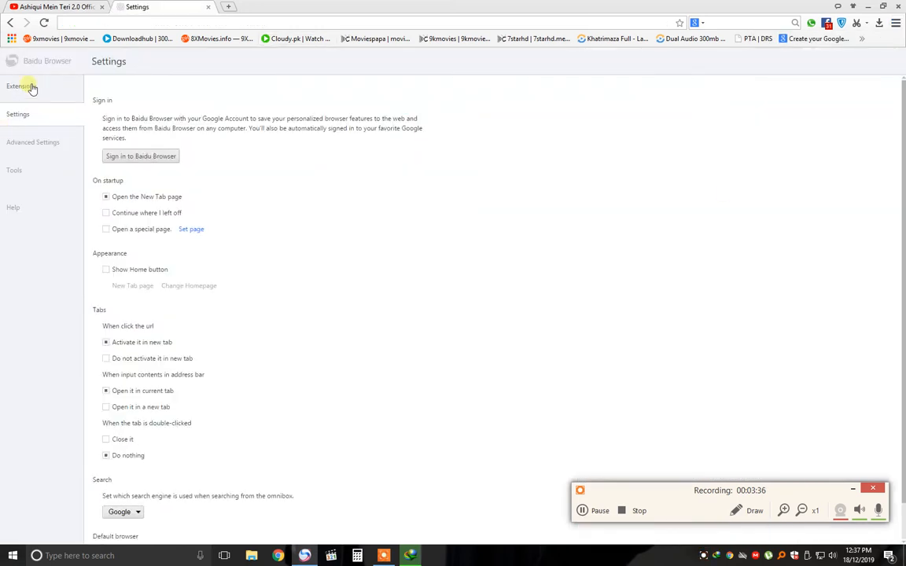
left_click(31, 87)
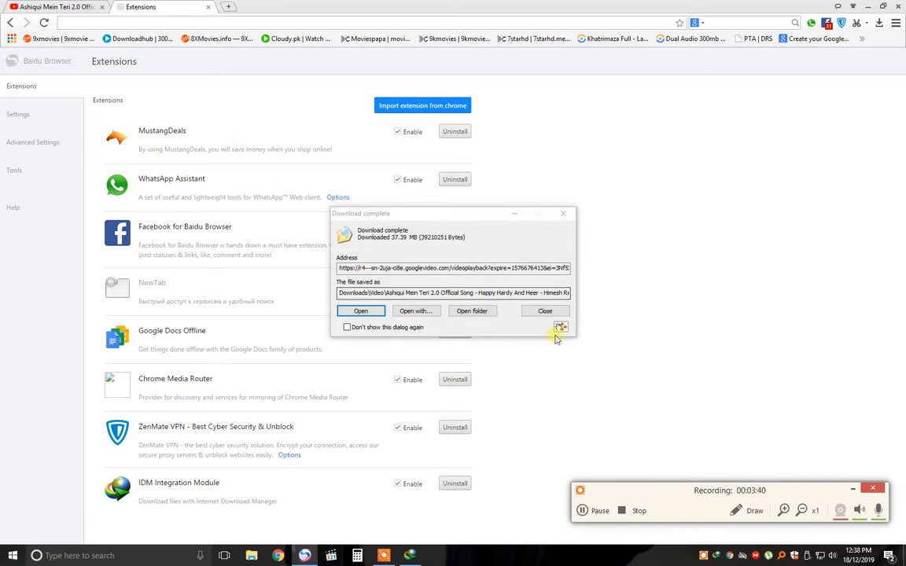
left_click(568, 214)
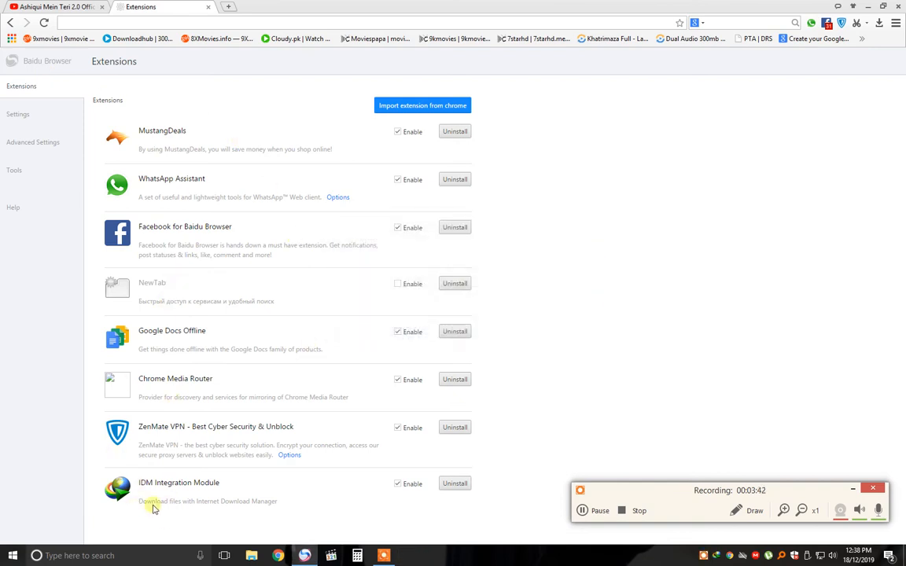
Minimize the browser and find IDMGCExt.crx in the Internet Download Manager folder under Program Files (x86) on drive C.
left_click(866, 7)
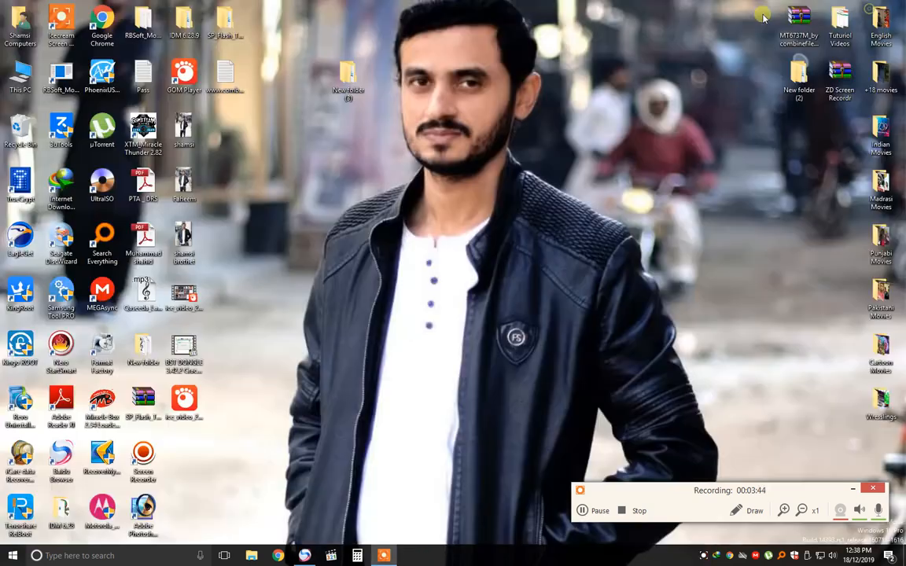
double_click(18, 77)
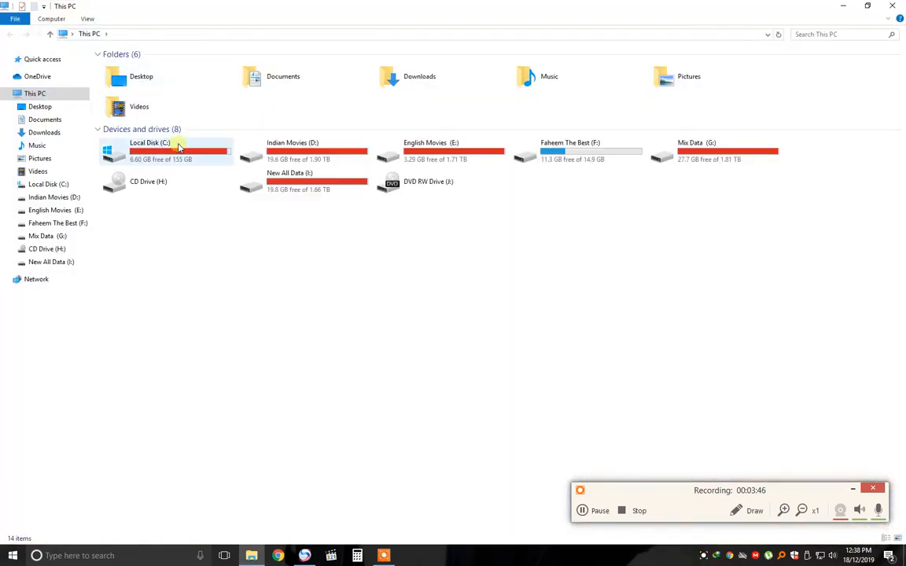
double_click(175, 156)
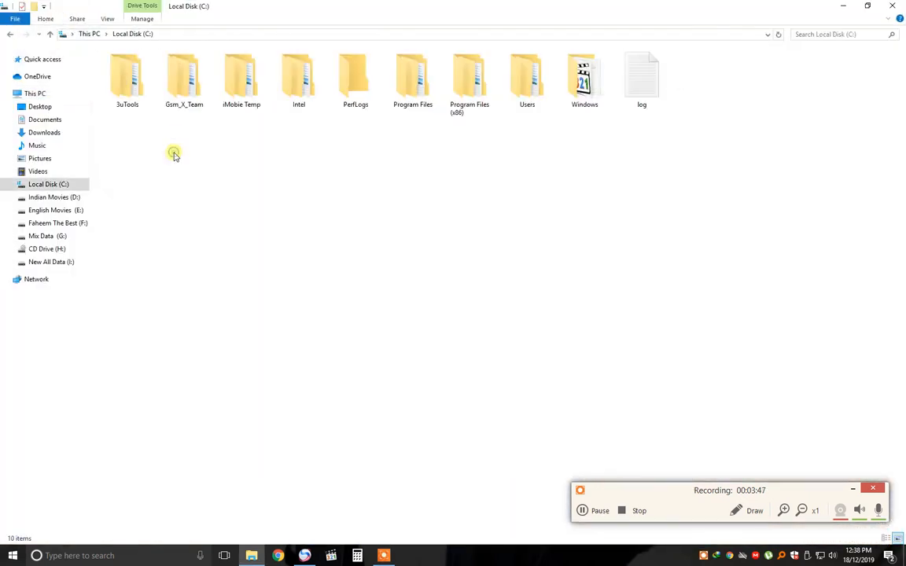
double_click(482, 83)
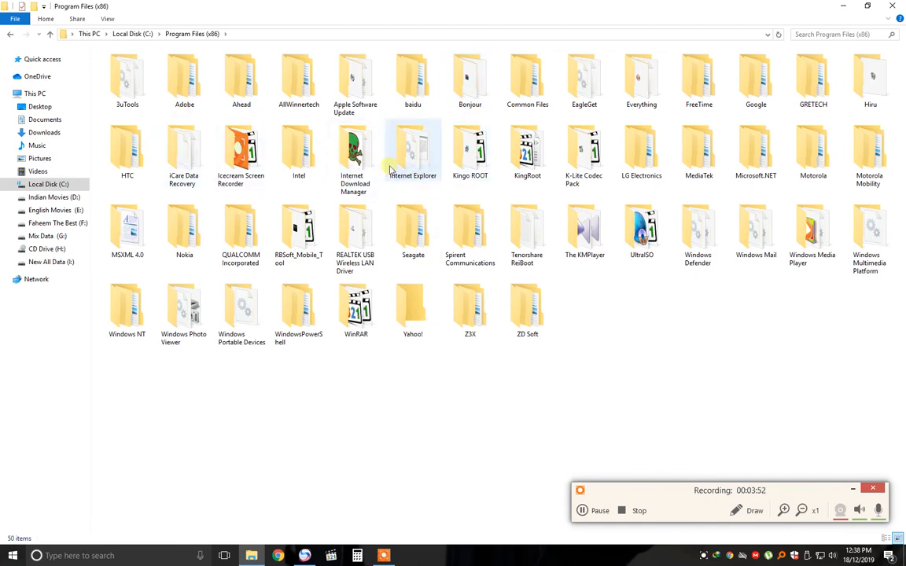
left_click(372, 151)
double_click(374, 151)
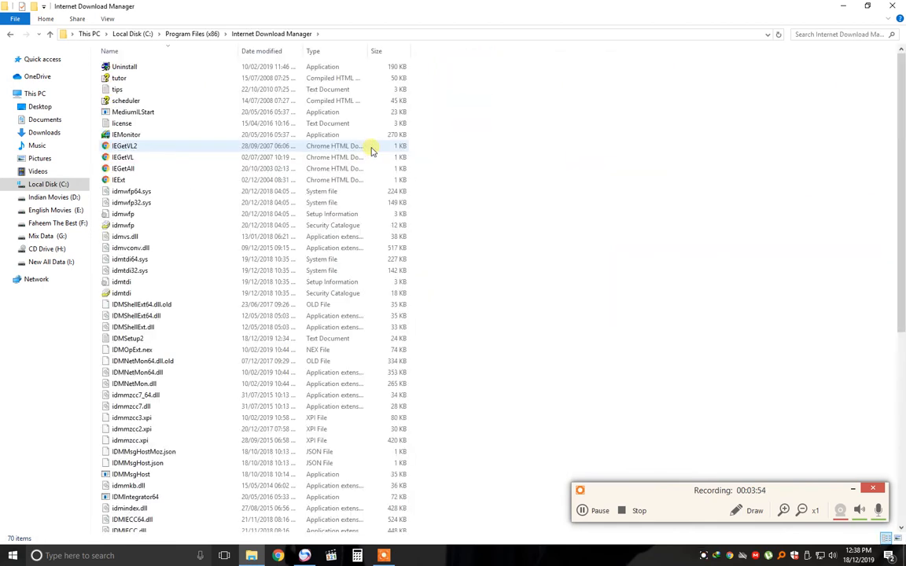
scroll(200, 420, "down", 5)
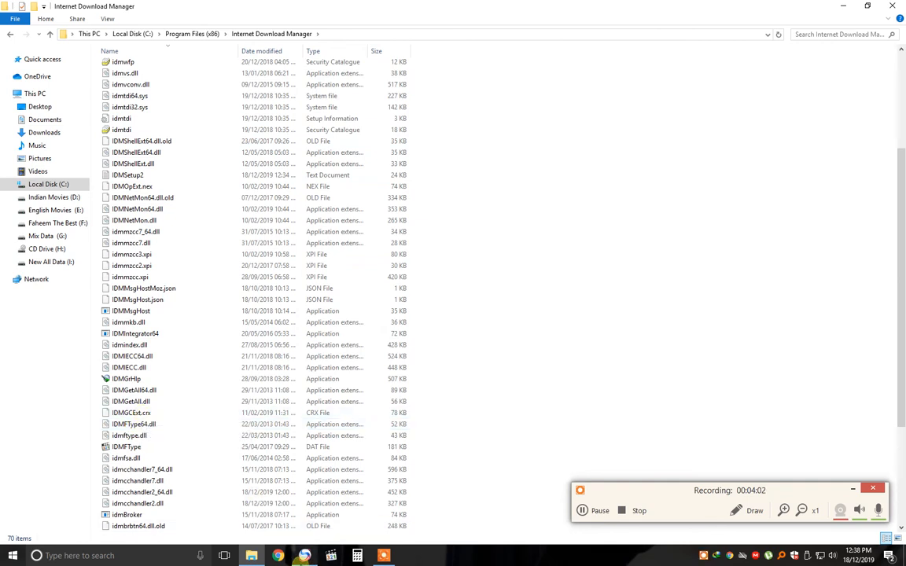
Add the IDMGCExt.crx file from the Internet Download Manager folder to the browser's extensions page.
key("alt+Tab")
left_click(875, 10)
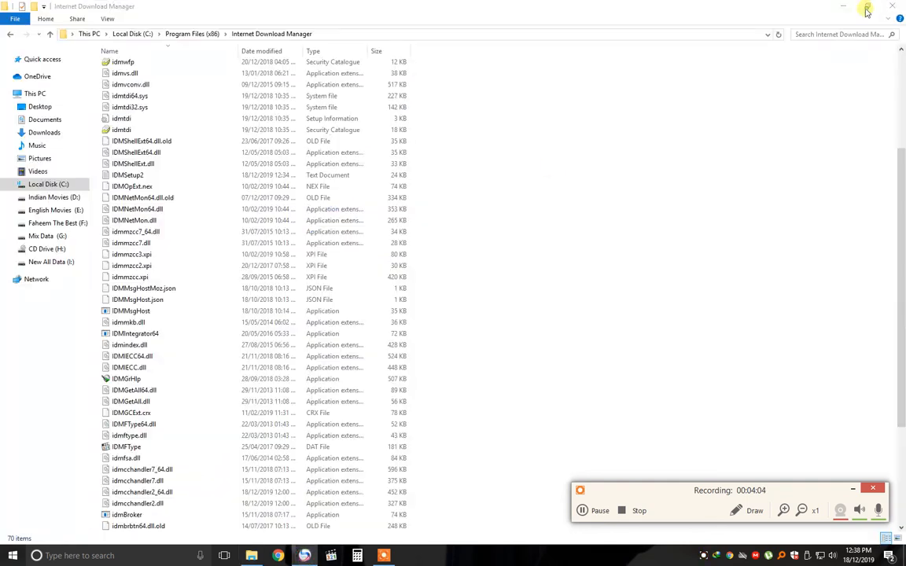
left_click_drag(142, 414, 364, 388)
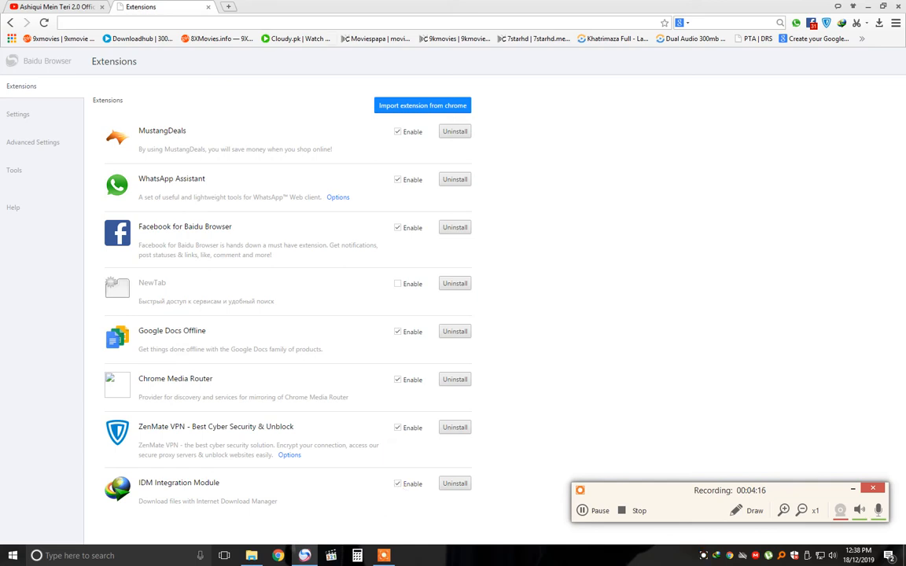
Return to the YouTube home page and open the recommended video "Dabangg 3: Making of Yu Karke".
left_click(55, 7)
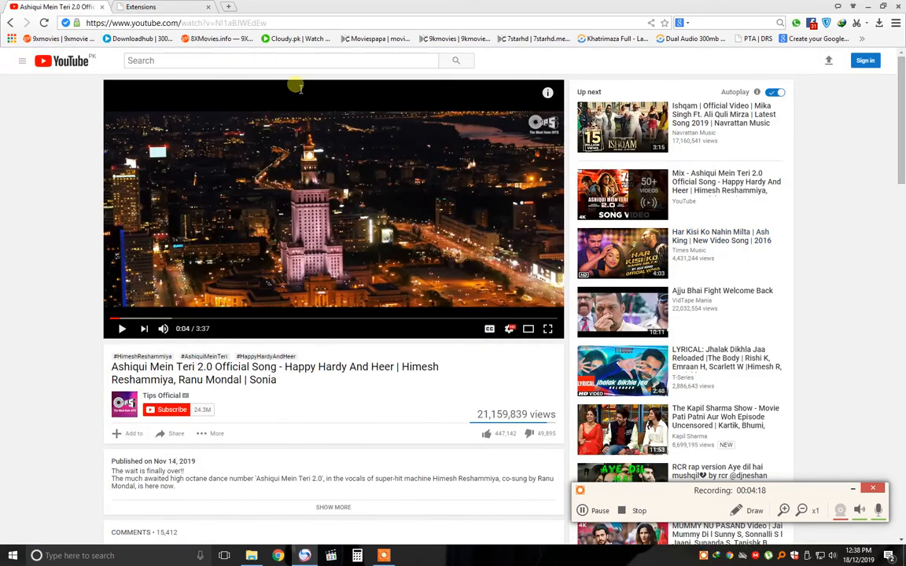
left_click(63, 64)
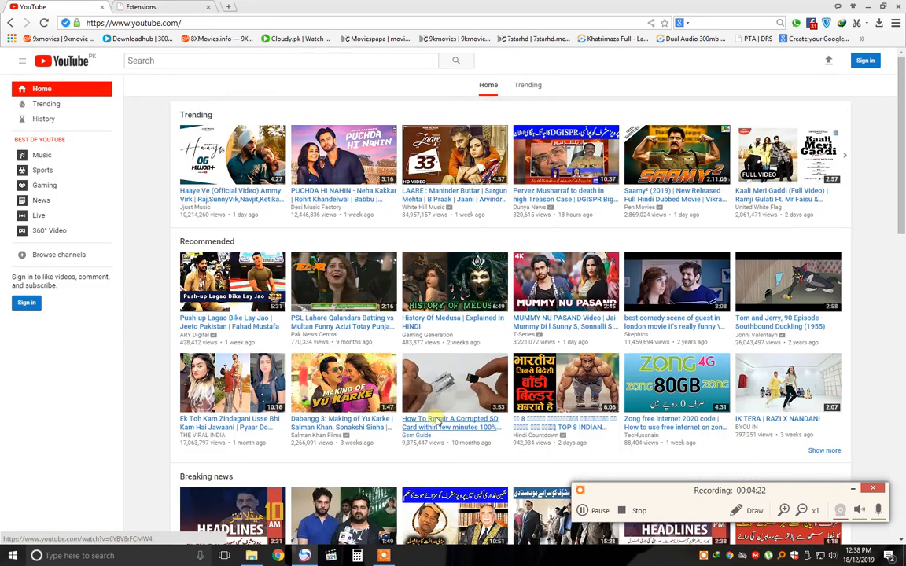
left_click(318, 366)
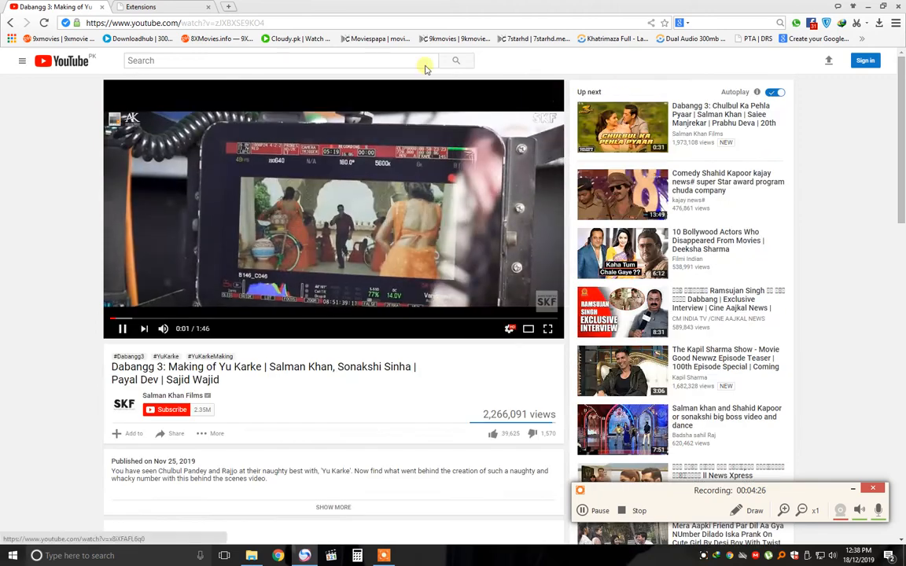
scroll(548, 116, "down", 3)
scroll(548, 116, "up", 3)
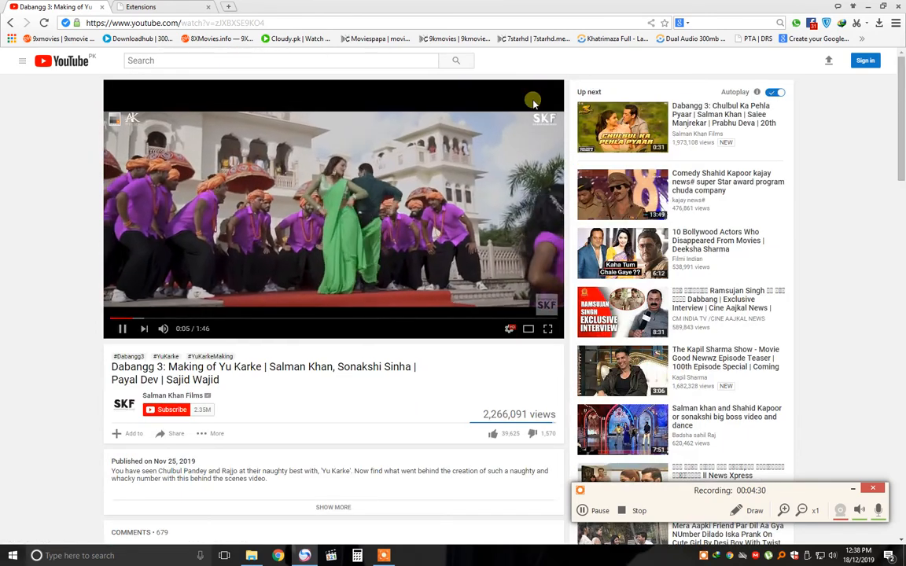
Disable and re-enable the IDM Integration Module extension, and reload the Dabangg 3 video page.
left_click(173, 7)
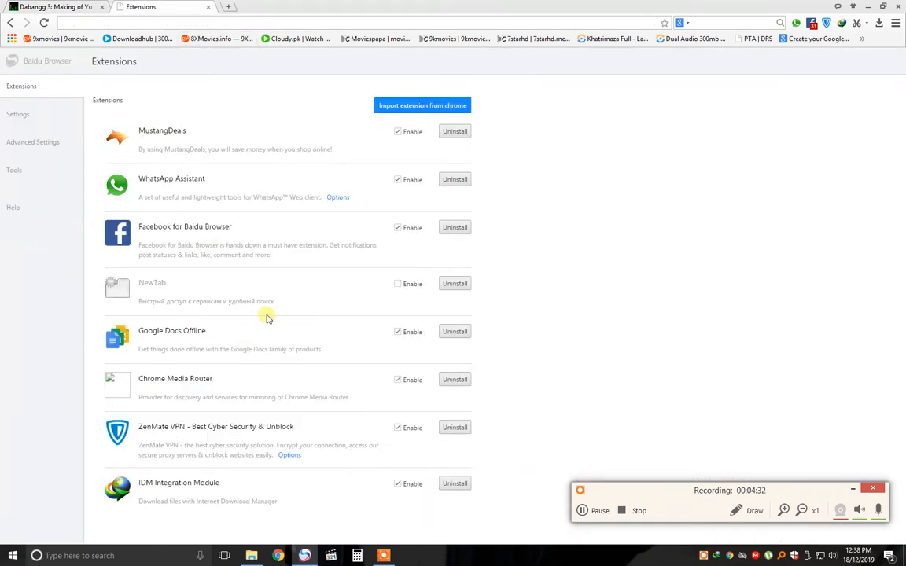
left_click(398, 484)
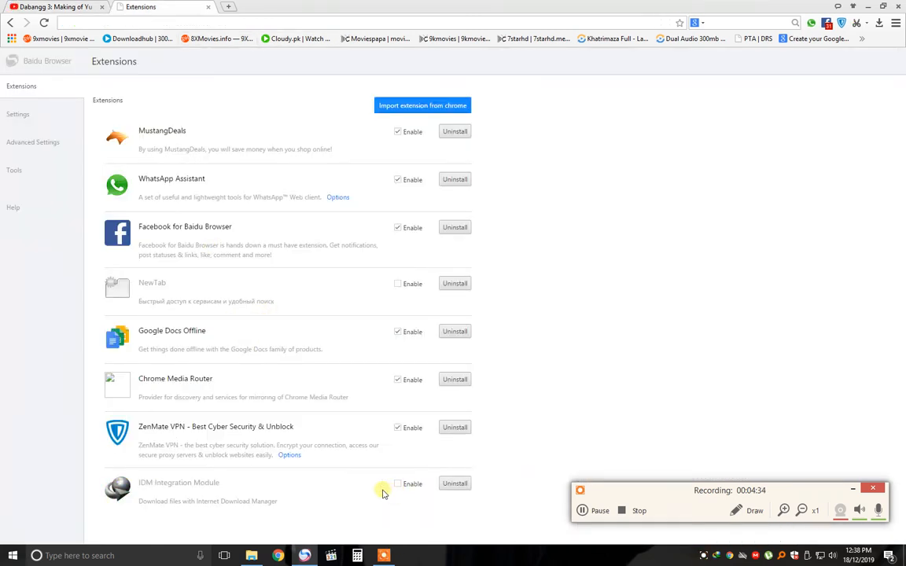
left_click(400, 485)
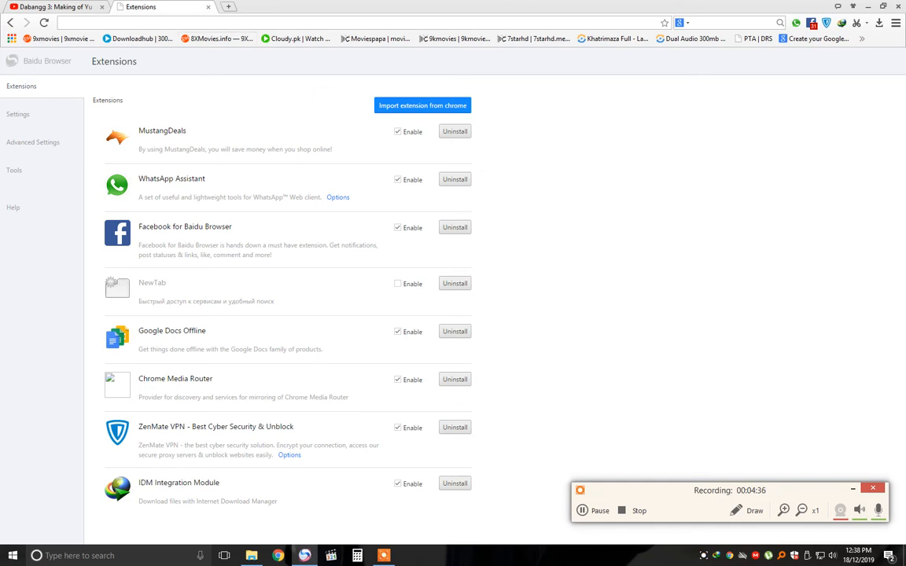
left_click(62, 6)
left_click(44, 23)
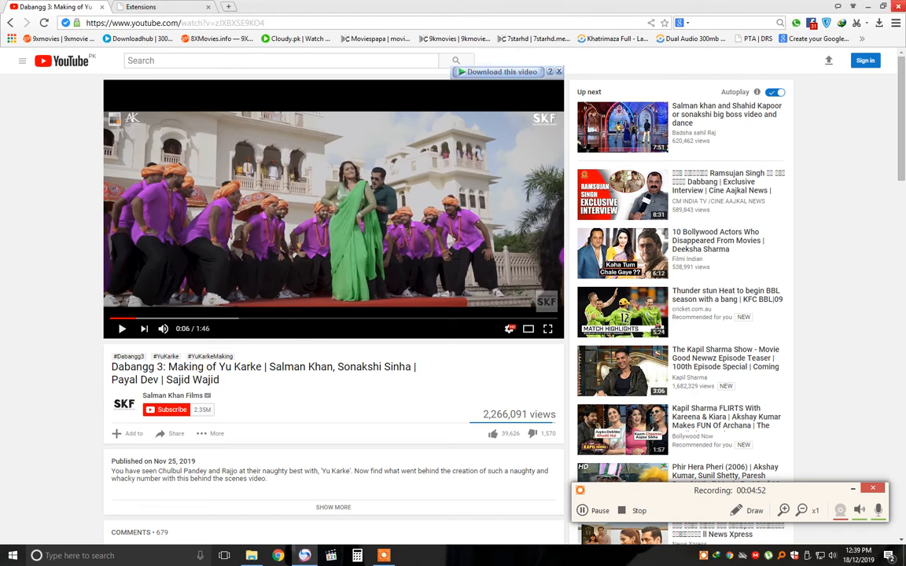
Start downloading the Dabangg 3 video with Internet Download Manager and close the download progress window.
left_click(512, 73)
left_click(621, 84)
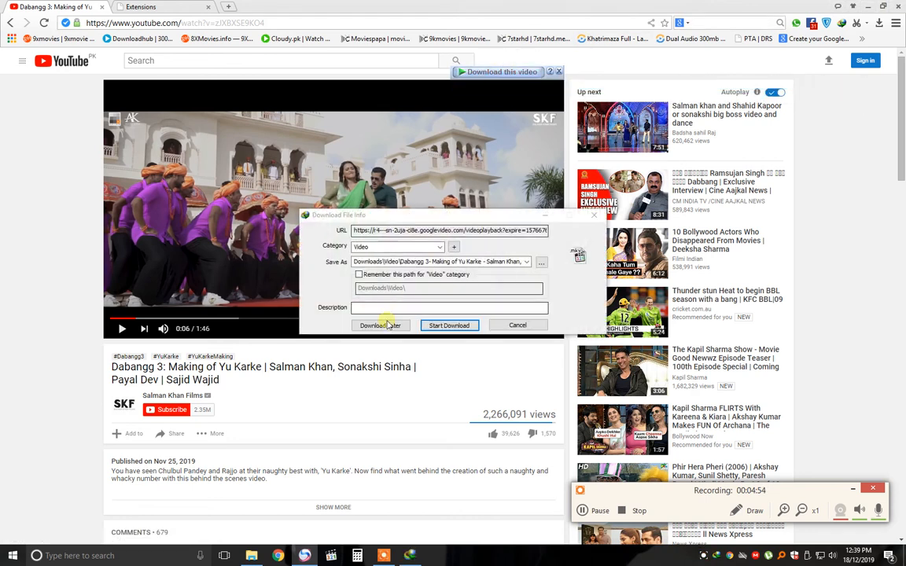
left_click(460, 325)
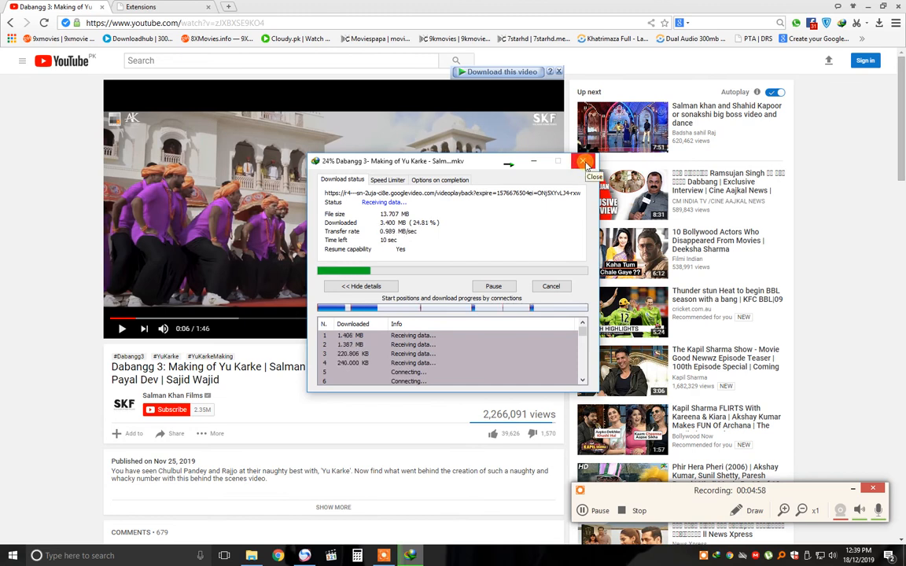
left_click(585, 163)
left_click(366, 184)
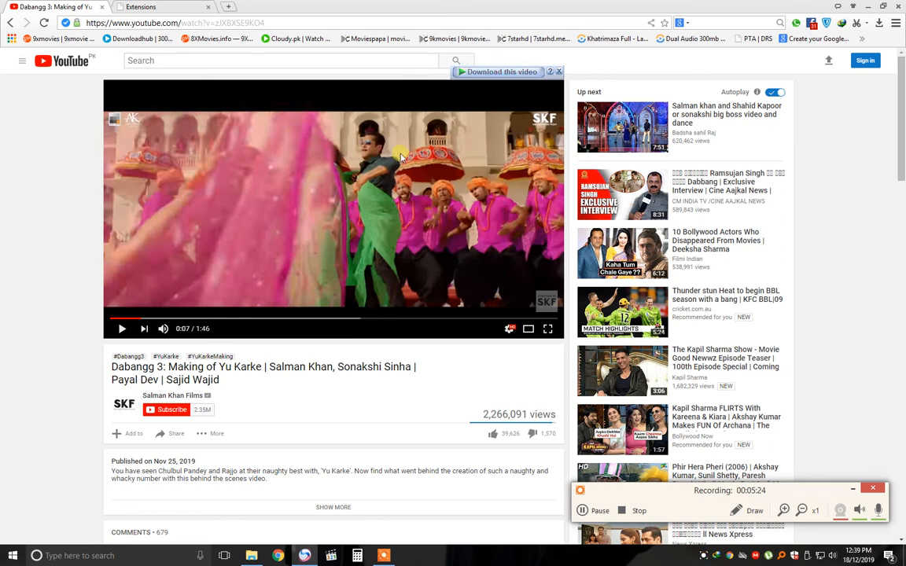
scroll(267, 346, "down", 3)
scroll(283, 303, "up", 3)
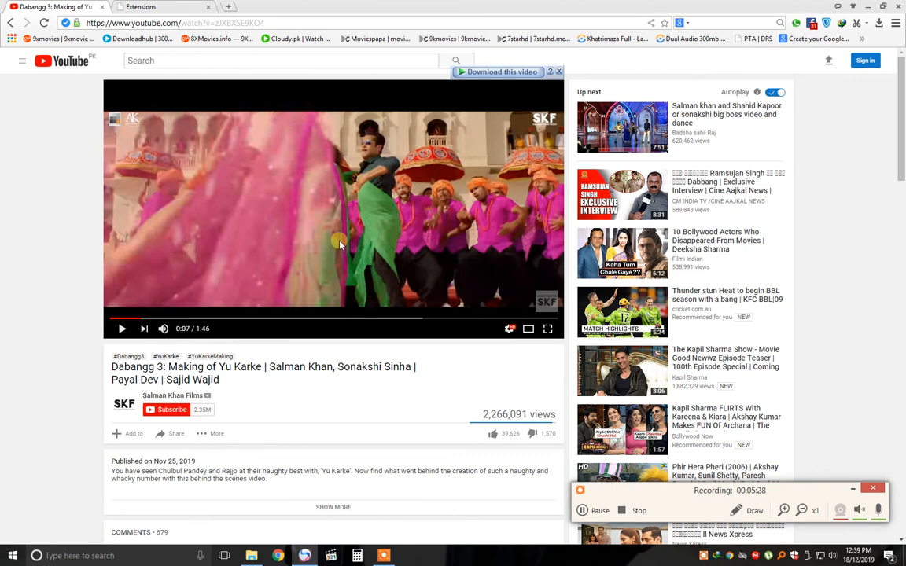